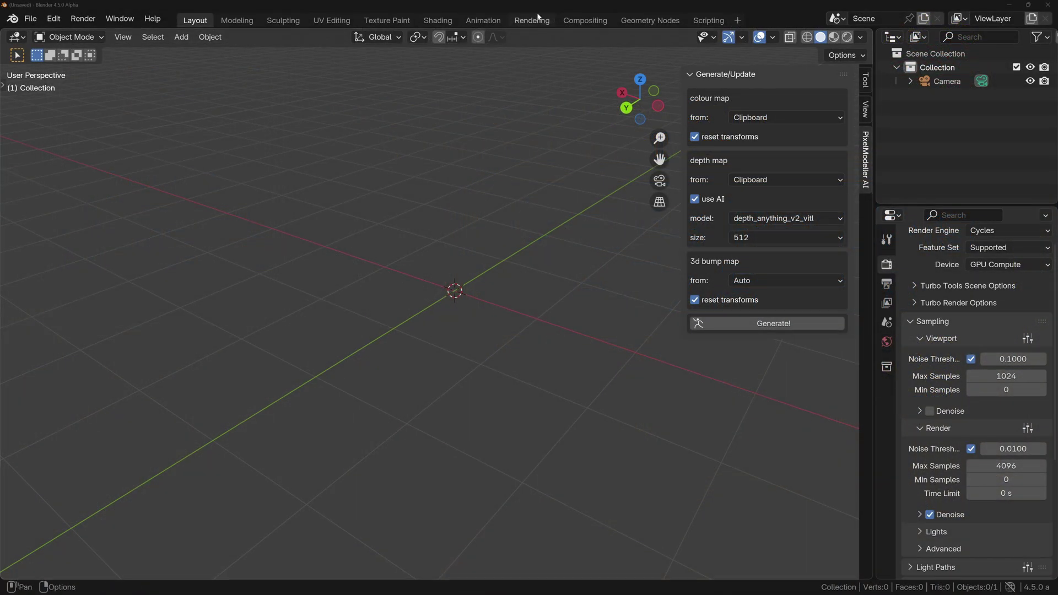
- Check the Cycles demo files page in the browser, then switch back to Blender and open classroom.blend
{"action": "key", "text": "alt+Tab"}
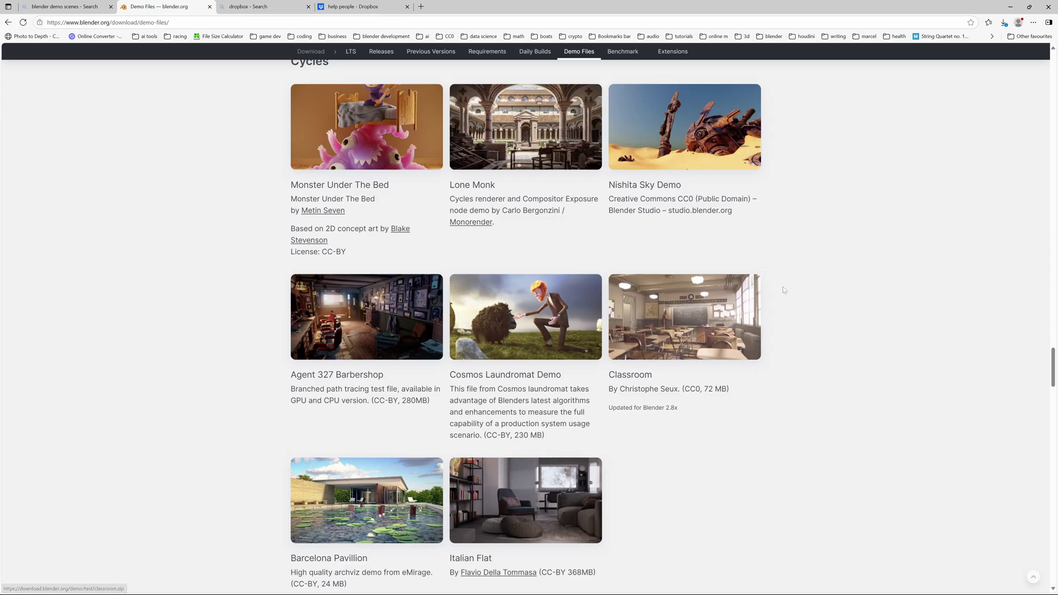
{"action": "key", "text": "alt+Tab"}
{"action": "key", "text": "alt+Tab"}
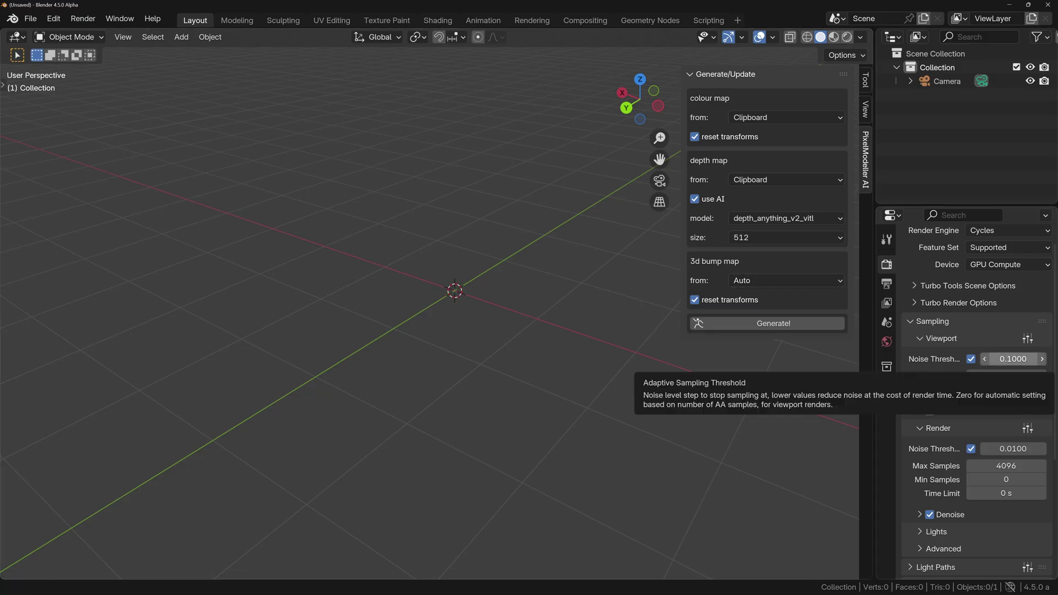
{"action": "left_click_drag", "start_coordinate": [1005, 387], "coordinate": [422, 227]}
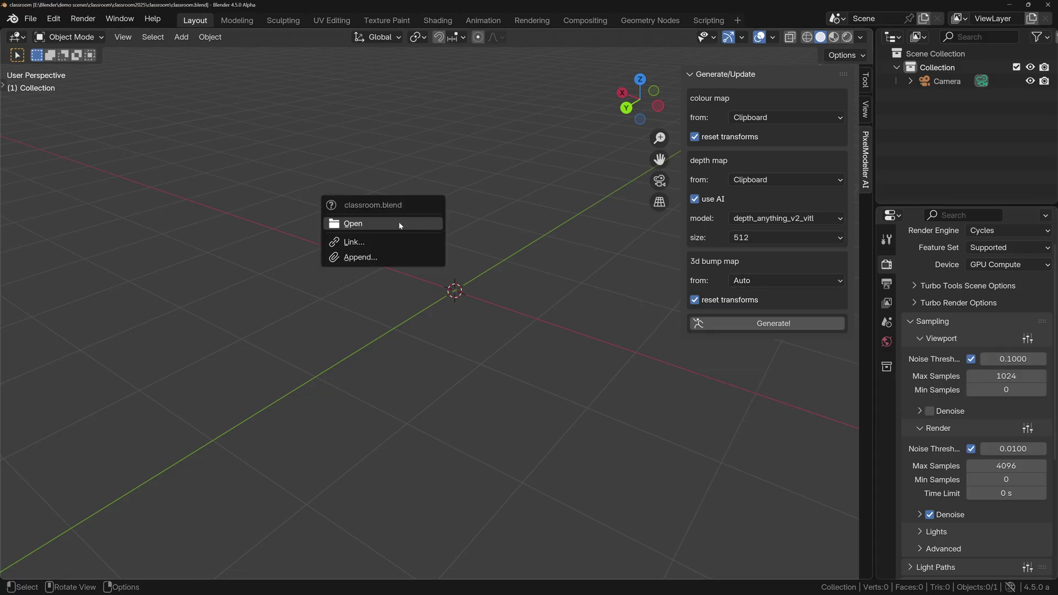
{"action": "left_click", "coordinate": [419, 226]}
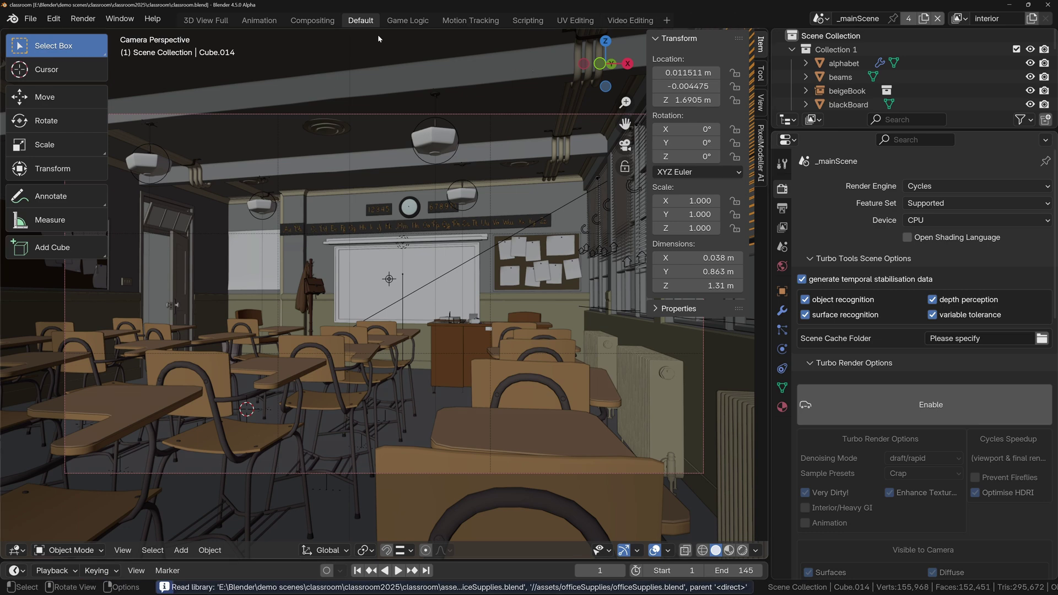
- Switch to the Compositing workspace and look over the main scene's compositor node tree
{"action": "left_click", "coordinate": [312, 21]}
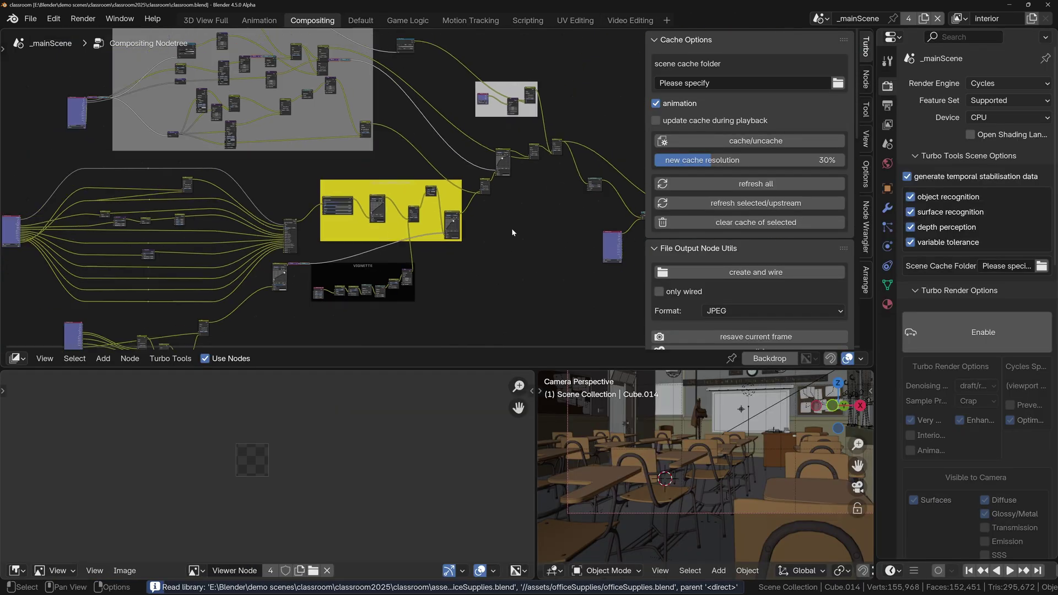
{"action": "key", "text": "Home"}
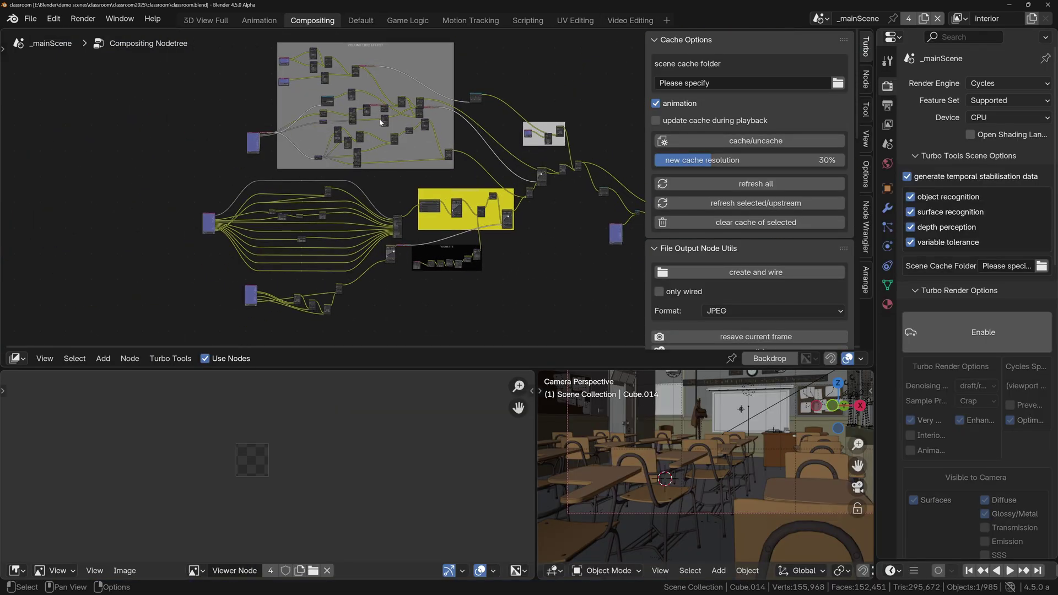
{"action": "scroll", "coordinate": [348, 129], "scroll_direction": "up", "scroll_amount": 8}
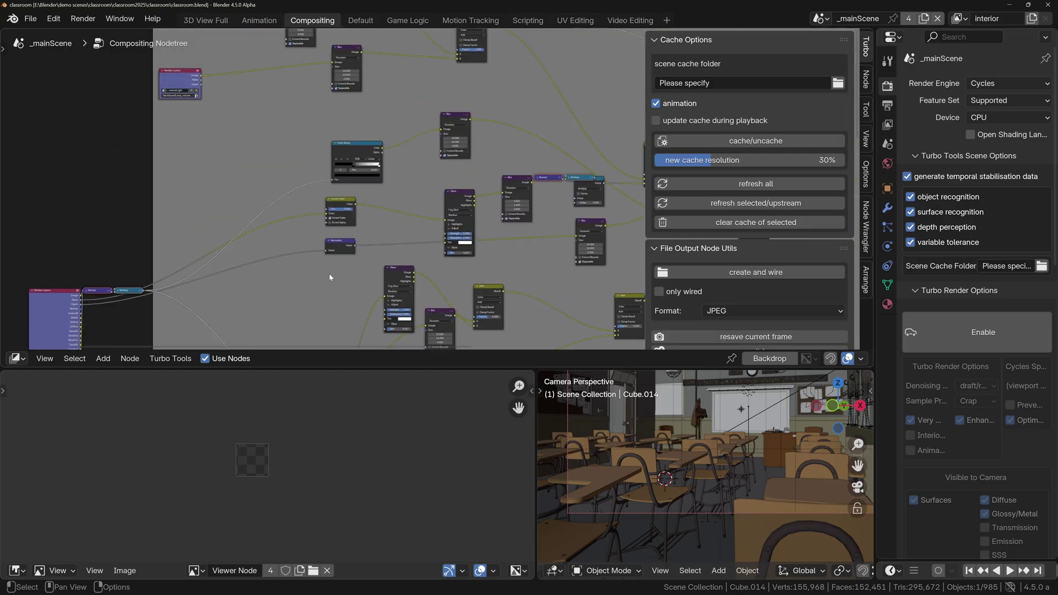
{"action": "scroll", "coordinate": [416, 141], "scroll_direction": "up", "scroll_amount": 4}
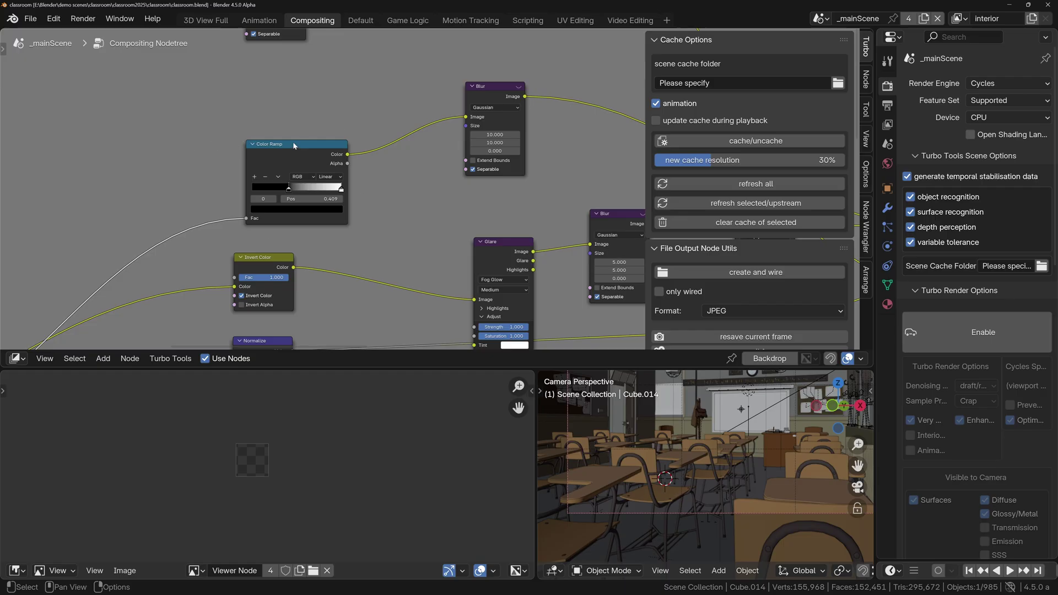
{"action": "scroll", "coordinate": [296, 147], "scroll_direction": "down", "scroll_amount": 8}
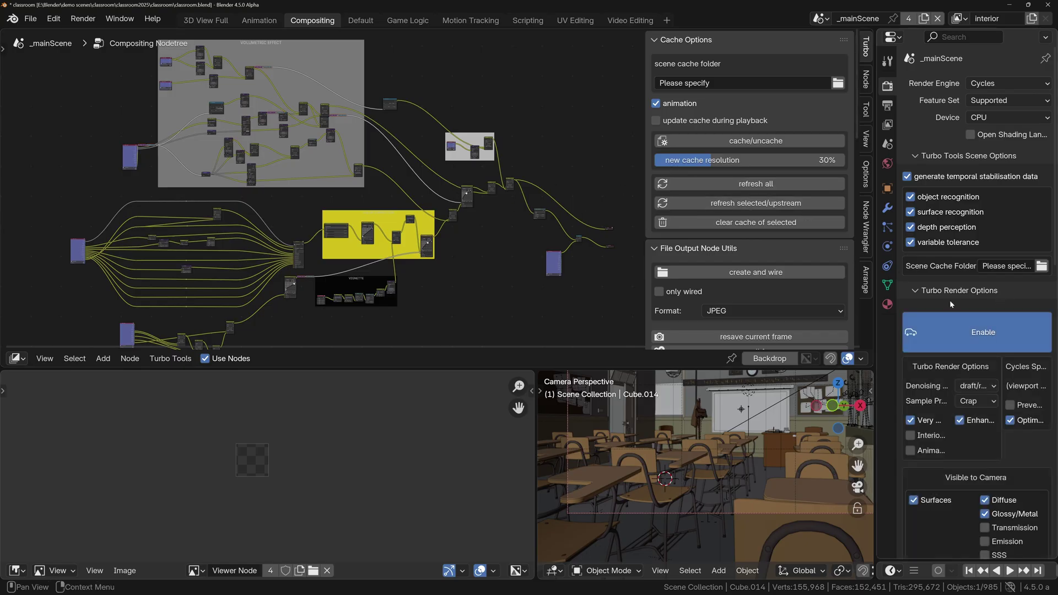
- Widen and split the Properties editor, turning its upper half into an Image Editor that shows the Render Result
{"action": "left_click_drag", "start_coordinate": [875, 176], "coordinate": [587, 231]}
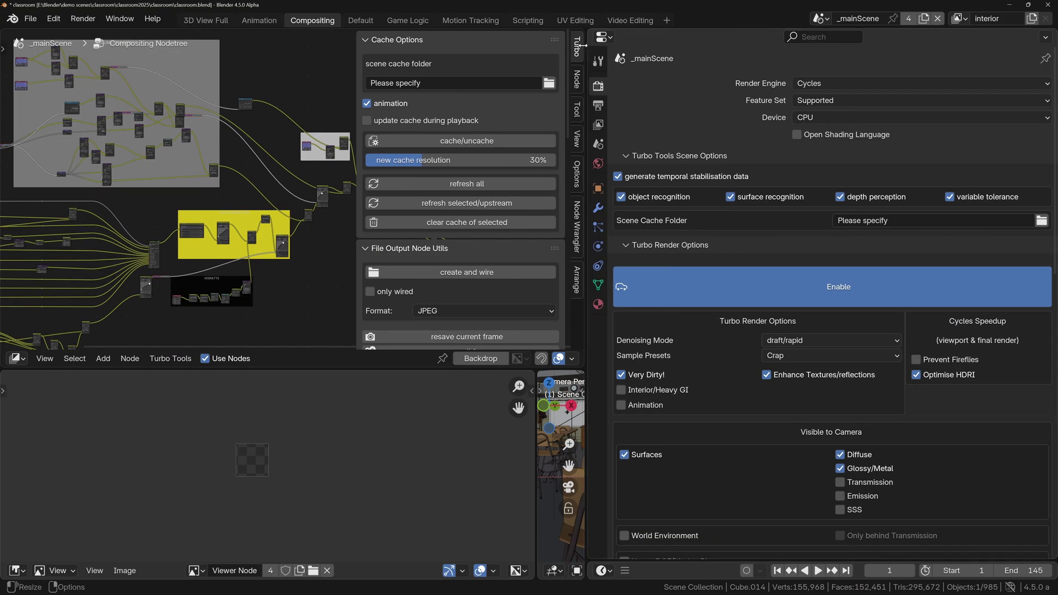
{"action": "left_click_drag", "start_coordinate": [588, 34], "coordinate": [588, 252]}
{"action": "left_click", "coordinate": [602, 37]}
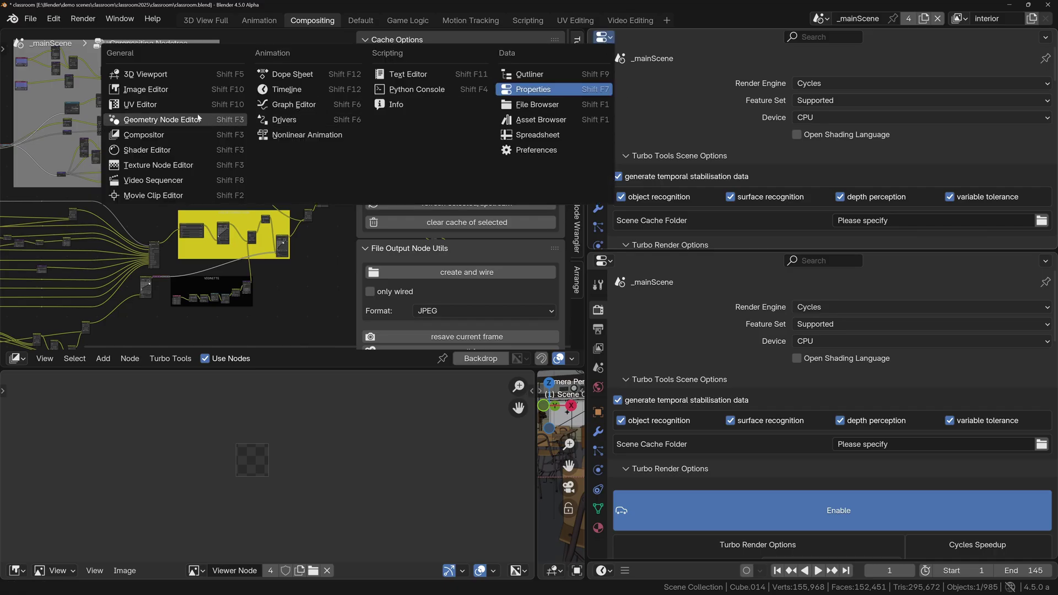
{"action": "left_click", "coordinate": [160, 90]}
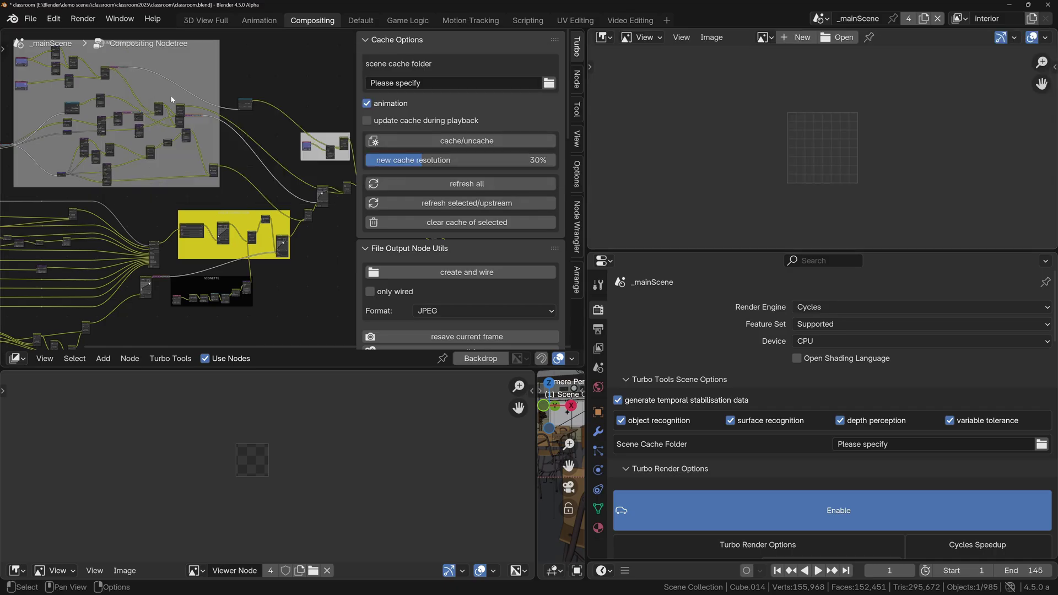
{"action": "left_click", "coordinate": [765, 37]}
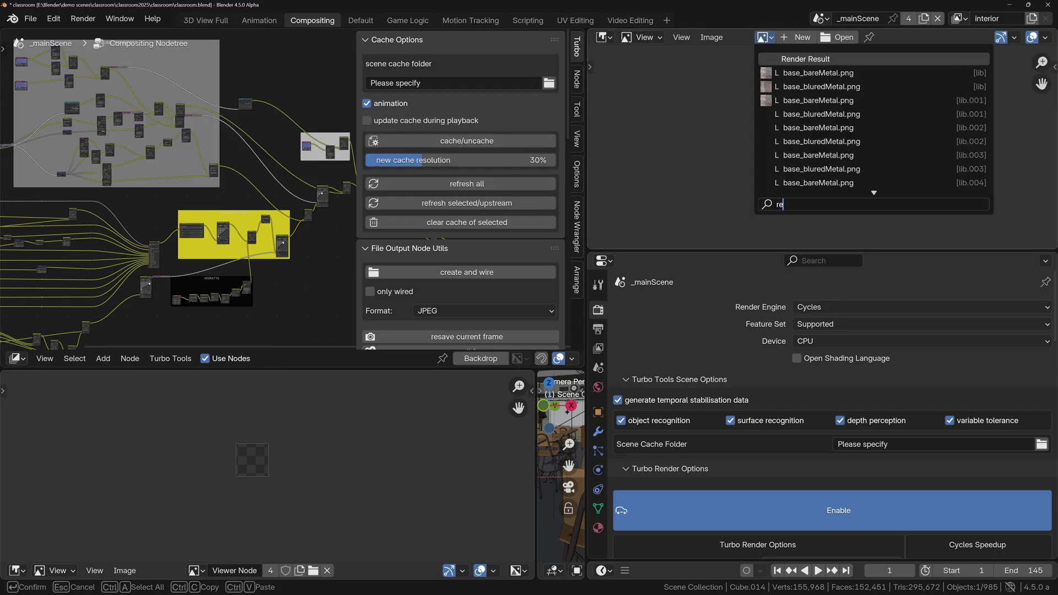
{"action": "left_click", "coordinate": [822, 59]}
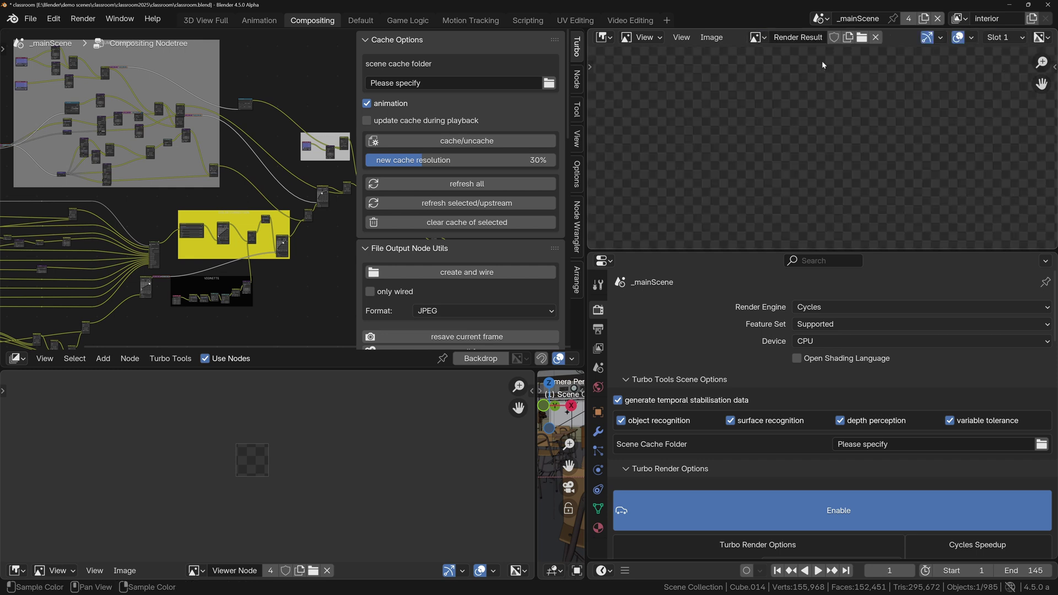
- Set the Cycles device to GPU Compute and turn off generation of temporal stabilisation data
{"action": "left_click", "coordinate": [837, 343]}
{"action": "left_click", "coordinate": [831, 368]}
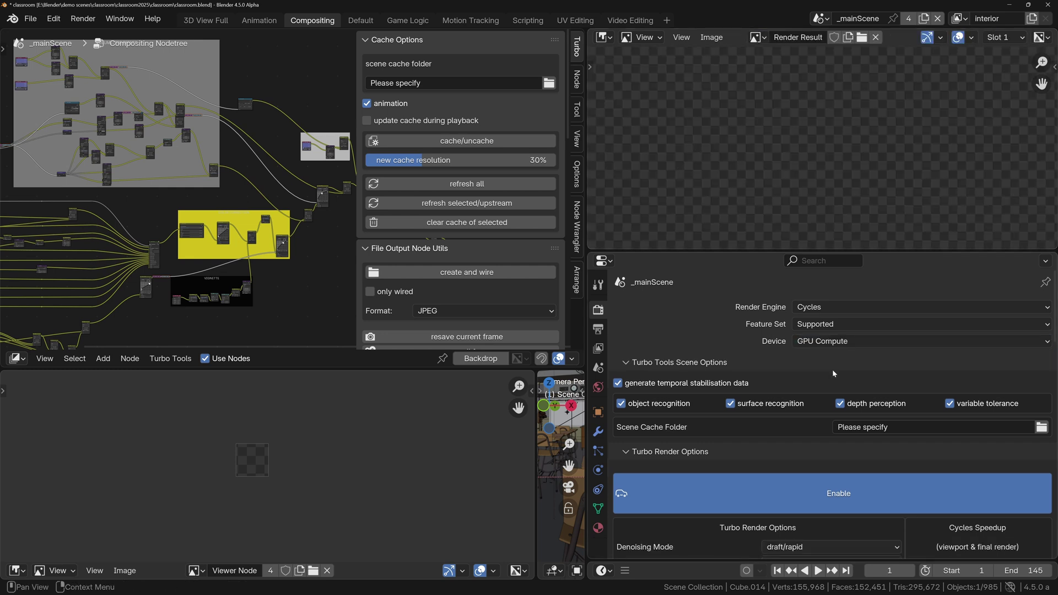
{"action": "middle_click_drag", "start_coordinate": [679, 455], "coordinate": [690, 382]}
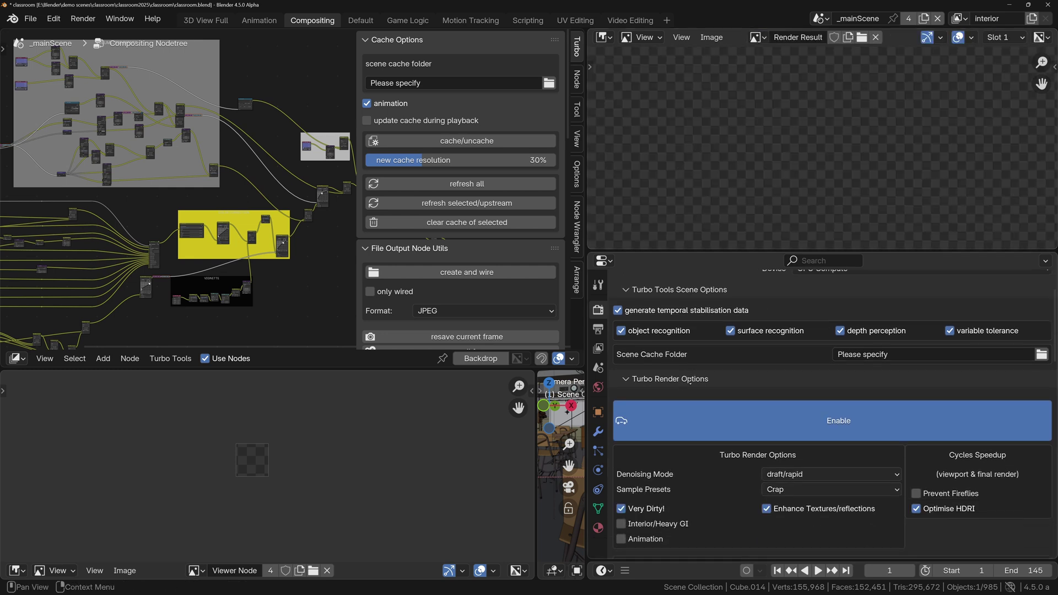
{"action": "left_click", "coordinate": [618, 310]}
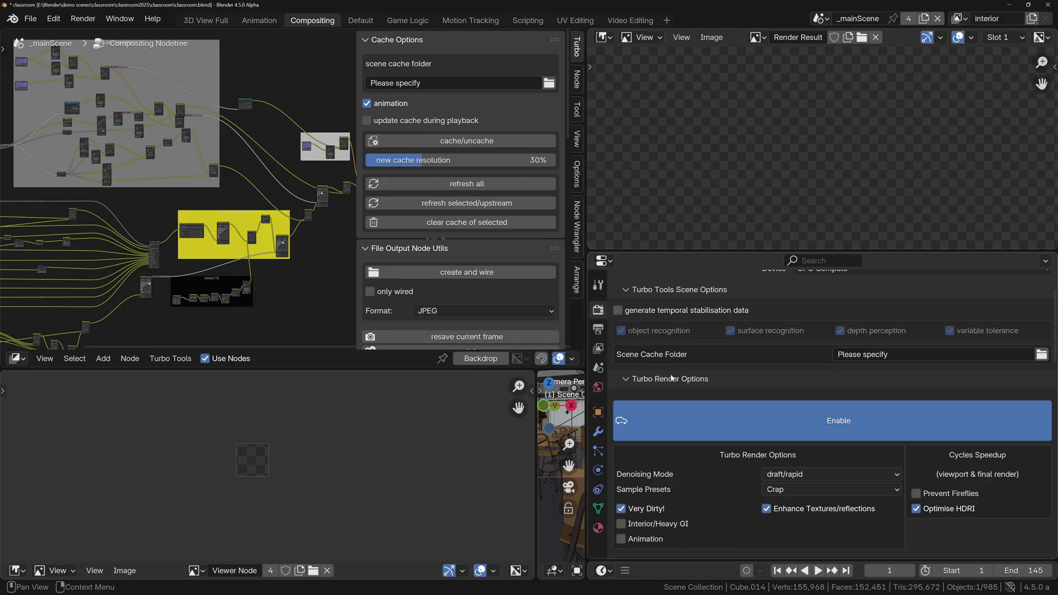
- Set the main scene's Turbo Tools cache folder to z:/turbo/class/
{"action": "left_click", "coordinate": [880, 354]}
{"action": "type", "text": "z"}
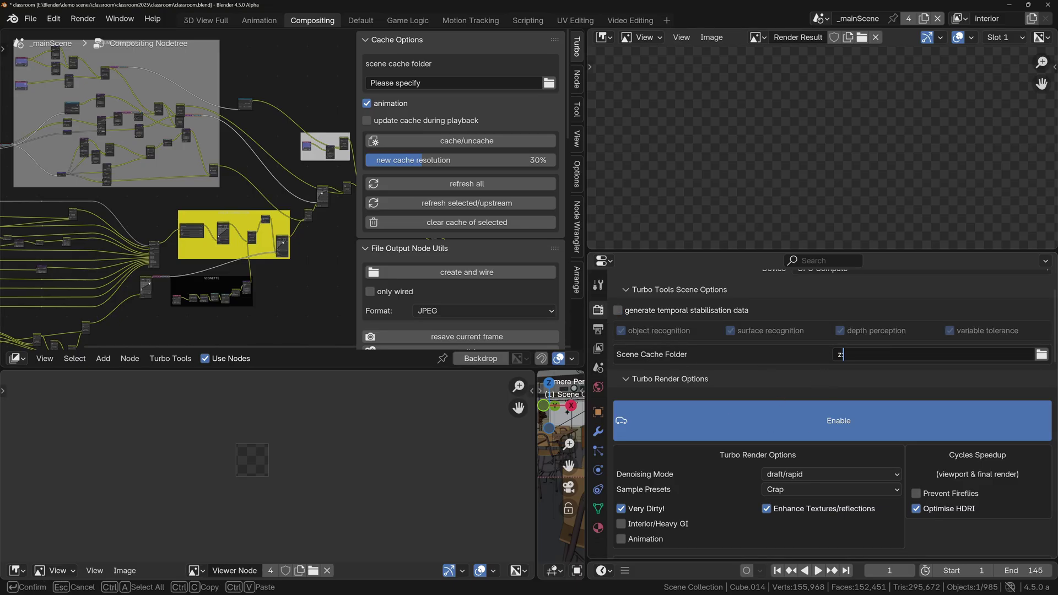
{"action": "type", "text": ":/turbo/class/"}
{"action": "key", "text": "Return"}
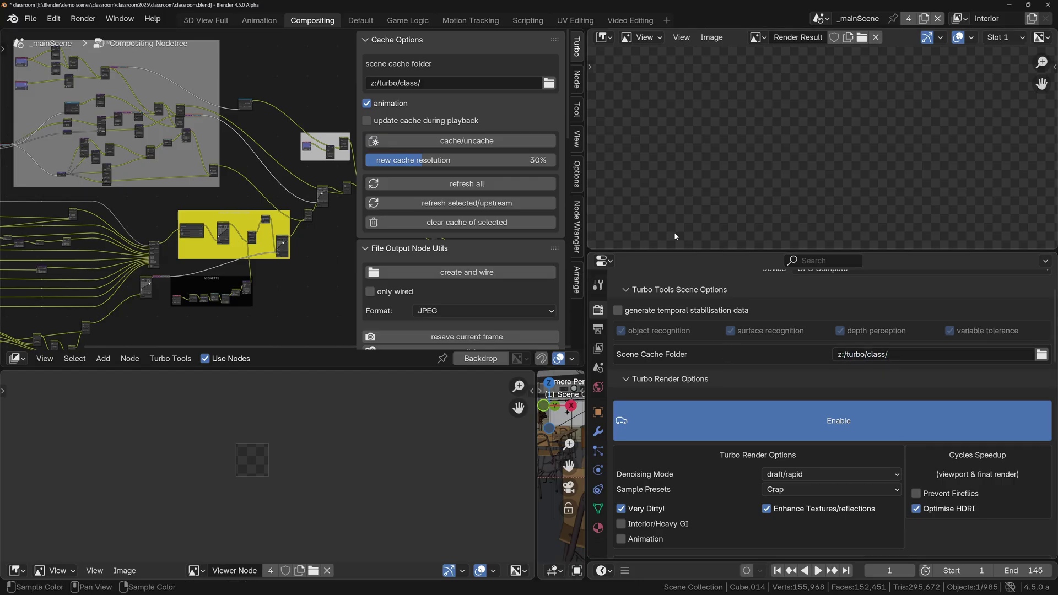
- Enlarge the node editor area and try to render a still image with Turbo Tools
{"action": "left_click_drag", "start_coordinate": [591, 96], "coordinate": [688, 99]}
{"action": "scroll", "coordinate": [435, 152], "scroll_direction": "down", "scroll_amount": 3}
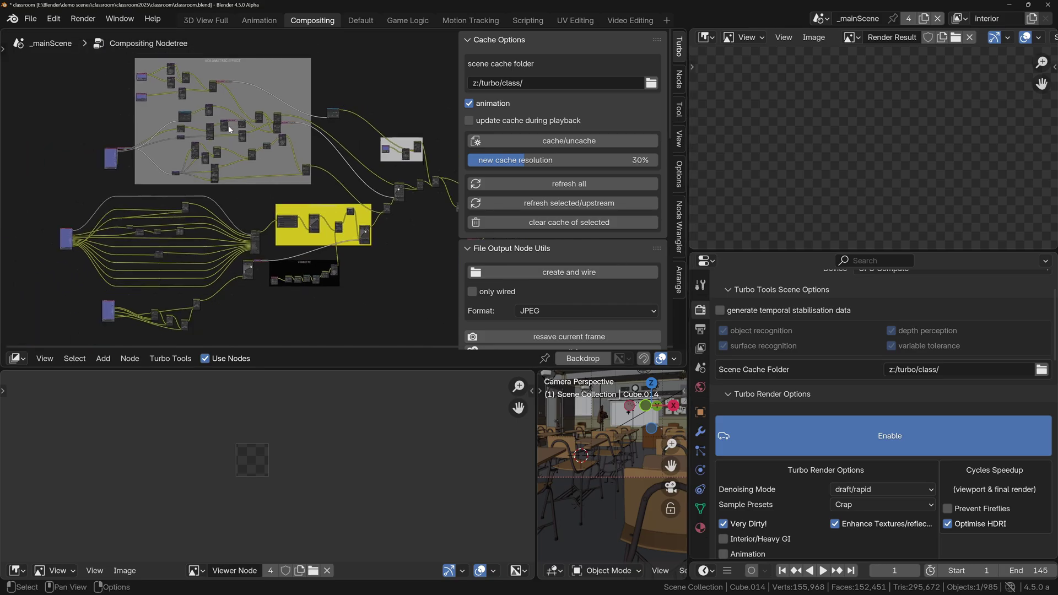
{"action": "left_click", "coordinate": [80, 25]}
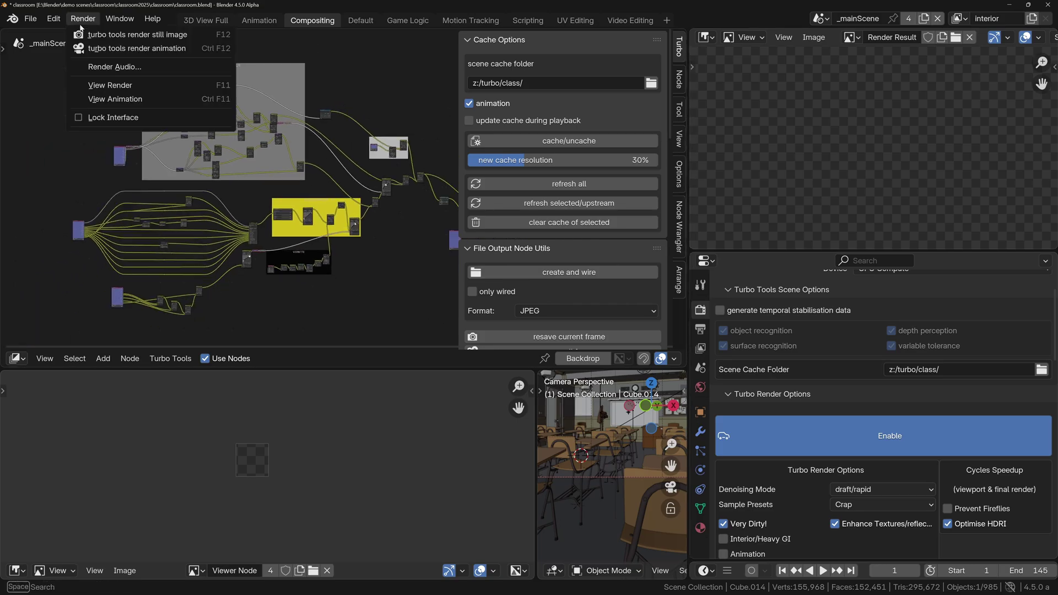
{"action": "left_click", "coordinate": [126, 35]}
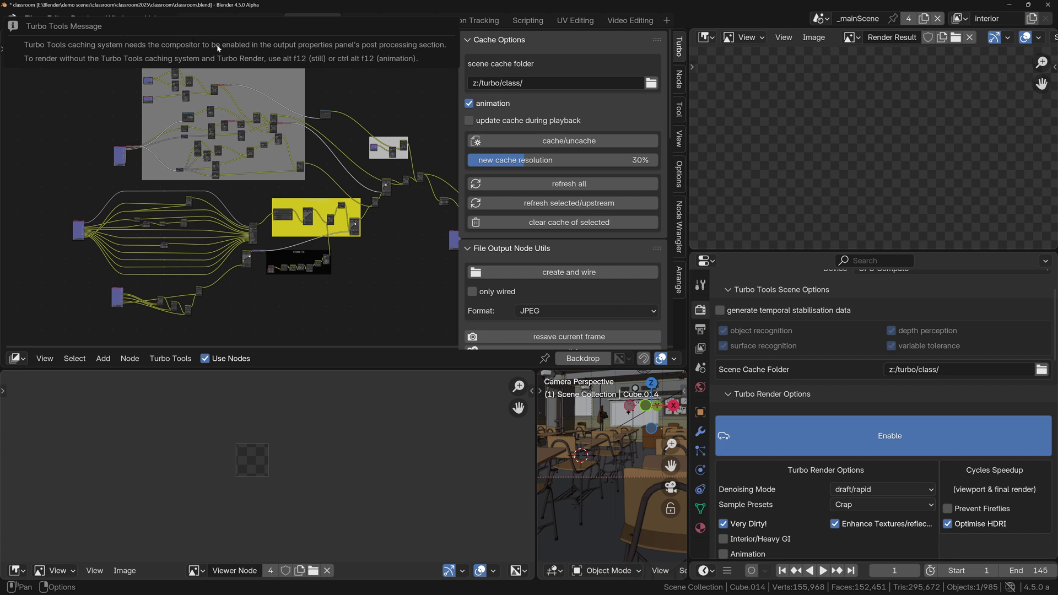
- Enable Compositing in the output's Post Processing pipeline and try the Turbo Tools still render again
{"action": "left_click", "coordinate": [700, 329]}
{"action": "scroll", "coordinate": [793, 423], "scroll_direction": "down", "scroll_amount": 4}
{"action": "scroll", "coordinate": [793, 423], "scroll_direction": "down", "scroll_amount": 1}
{"action": "left_click", "coordinate": [777, 390]}
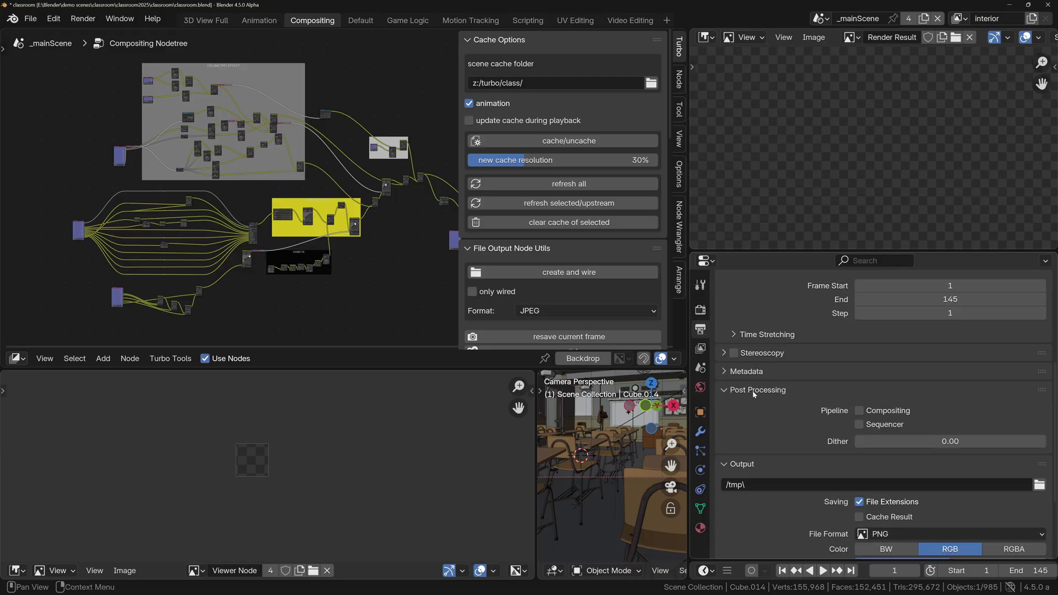
{"action": "left_click", "coordinate": [859, 410]}
{"action": "left_click", "coordinate": [83, 19]}
{"action": "left_click", "coordinate": [99, 34]}
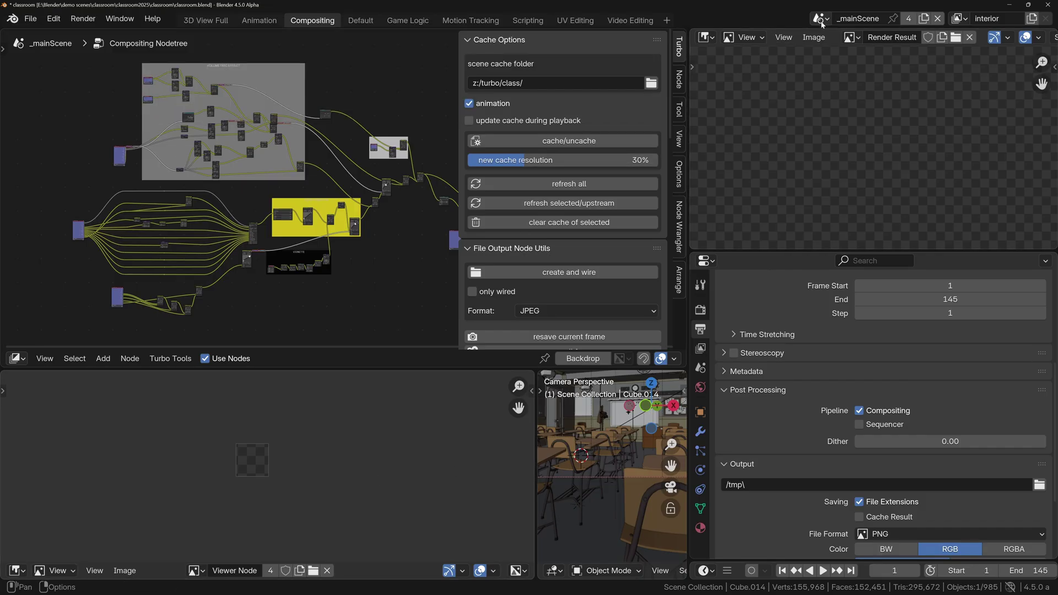
- Copy the main scene's cache folder path and switch to the dustParticules scene
{"action": "left_click", "coordinate": [594, 82]}
{"action": "key", "text": "ctrl+c"}
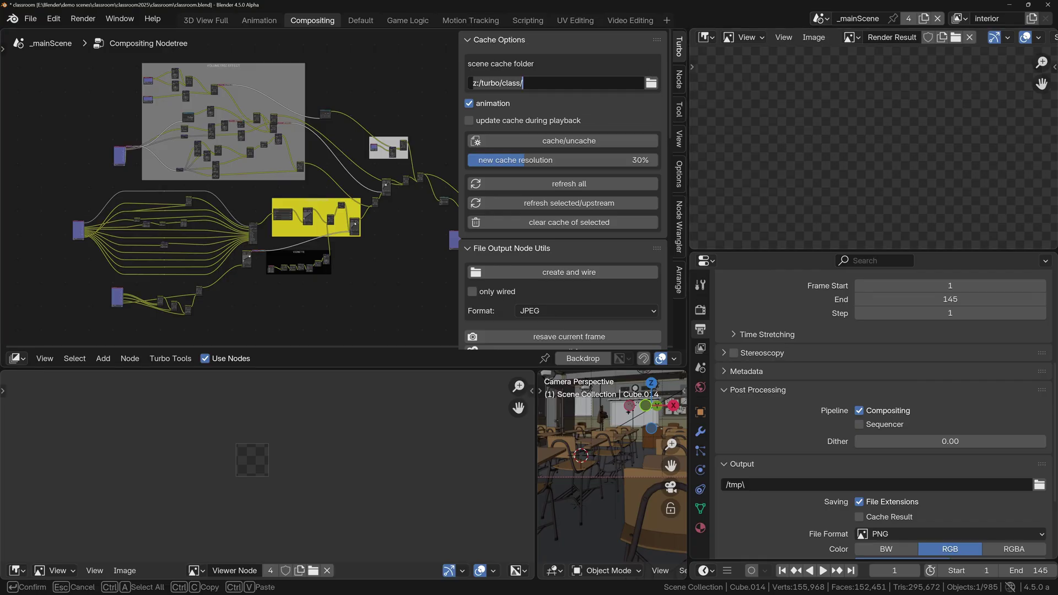
{"action": "key", "text": "Return"}
{"action": "left_click", "coordinate": [821, 18]}
{"action": "left_click", "coordinate": [652, 55]}
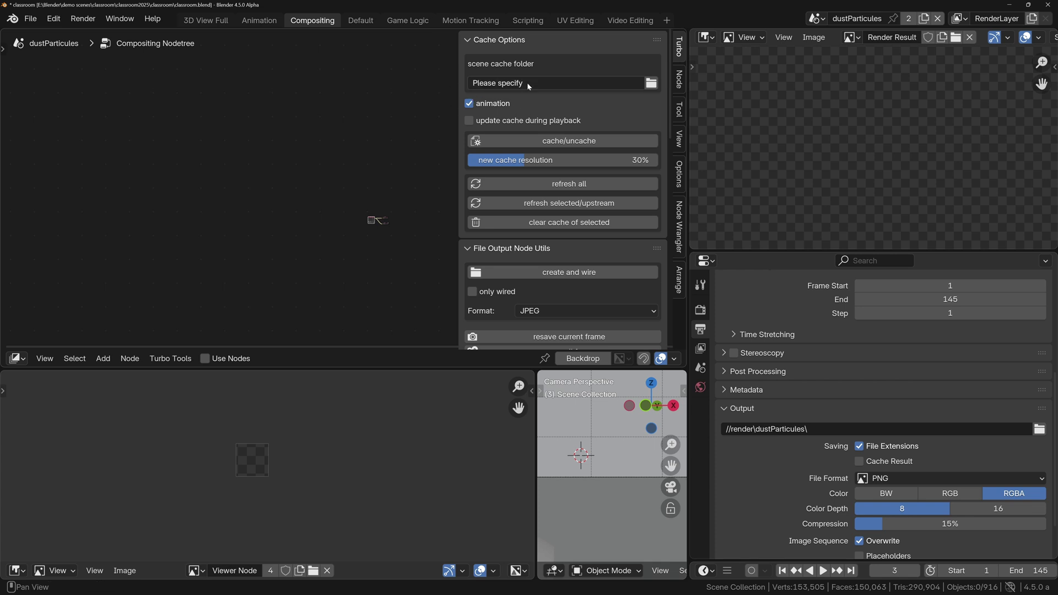
- Look at the project cache folder option in the Turbo Tools add-on preferences, then close the preferences
{"action": "left_click", "coordinate": [54, 21]}
{"action": "left_click", "coordinate": [88, 210]}
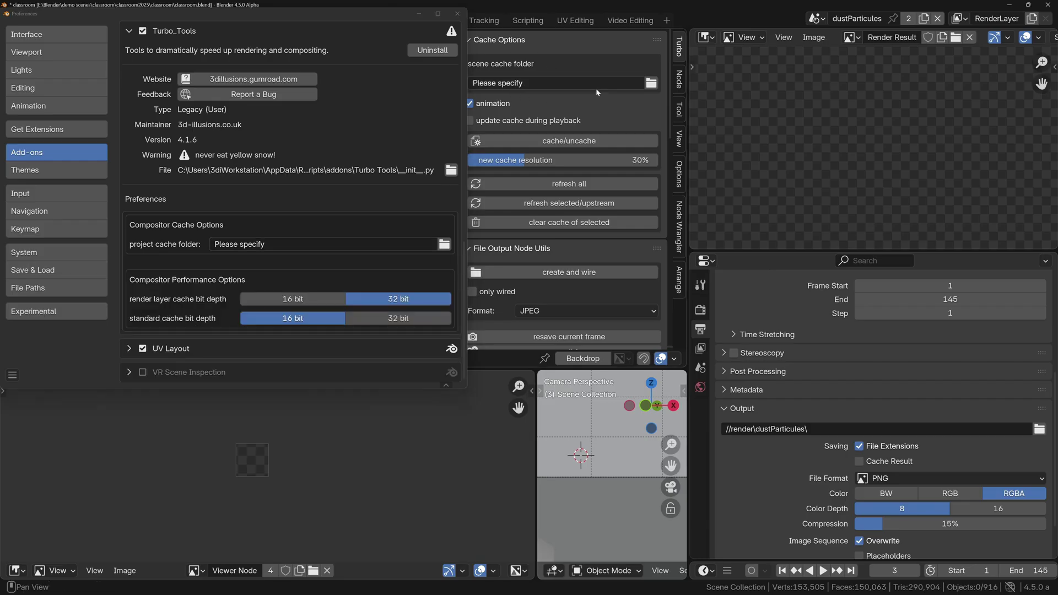
{"action": "left_click", "coordinate": [457, 14]}
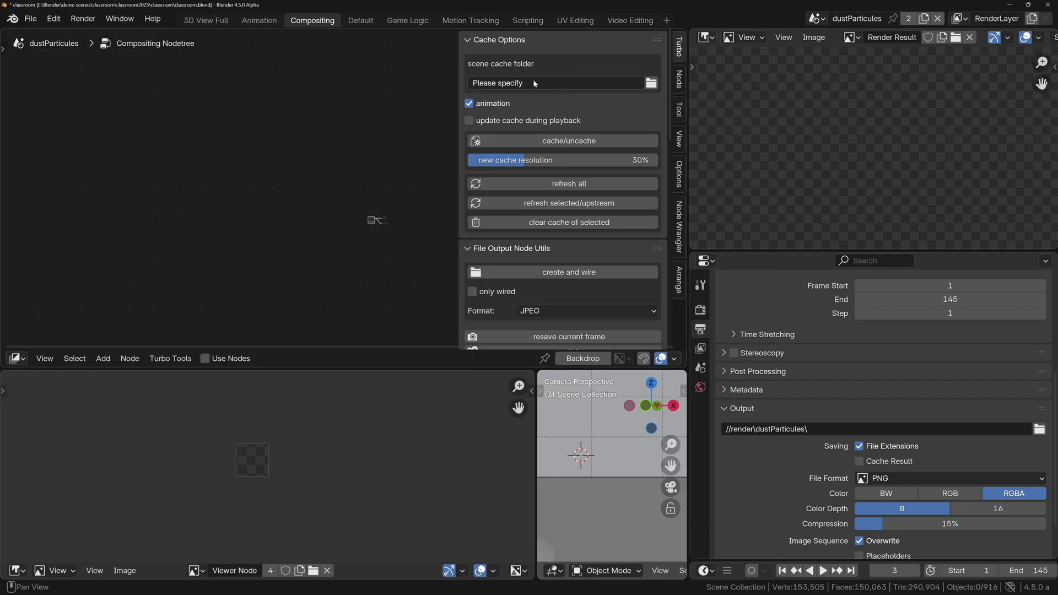
- Paste z:/turbo/class/ as the scene cache folder for both the dustParticules and volumeLight scenes
{"action": "left_click", "coordinate": [523, 83]}
{"action": "key", "text": "ctrl+v"}
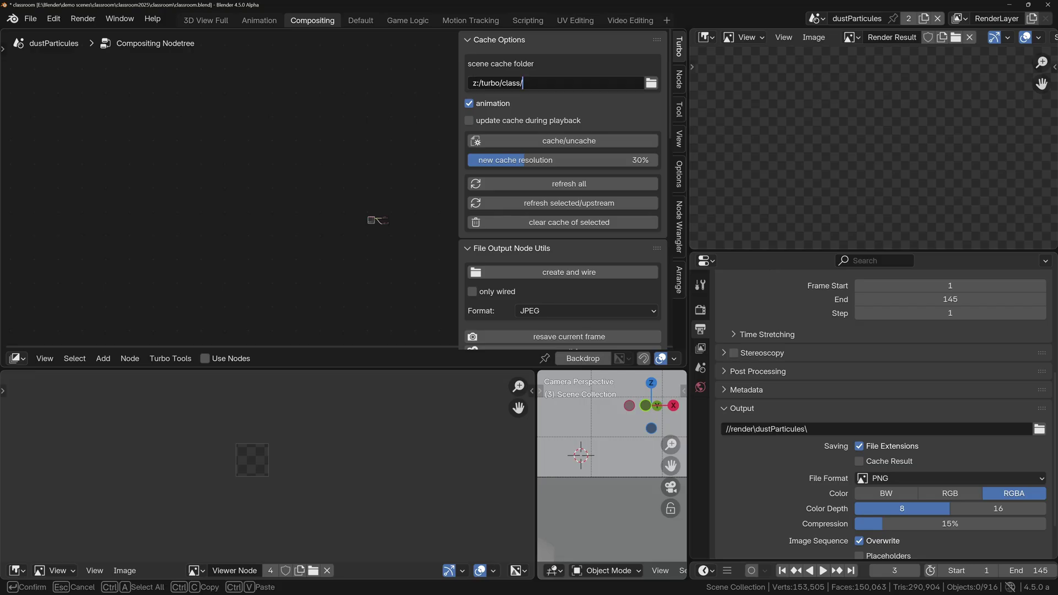
{"action": "left_click", "coordinate": [815, 18]}
{"action": "left_click", "coordinate": [645, 67]}
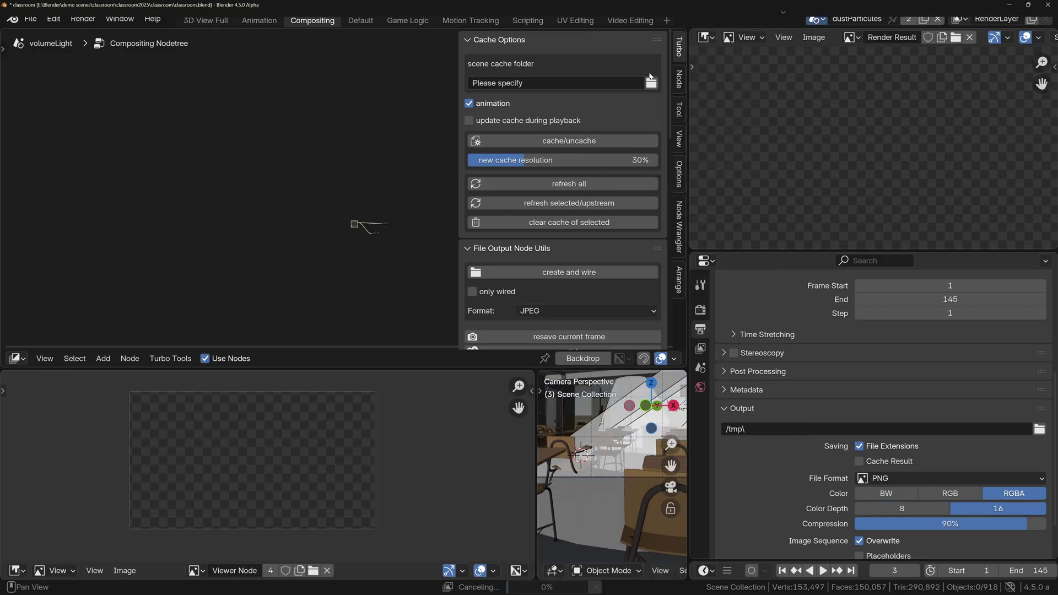
{"action": "left_click", "coordinate": [523, 82]}
{"action": "key", "text": "ctrl+v"}
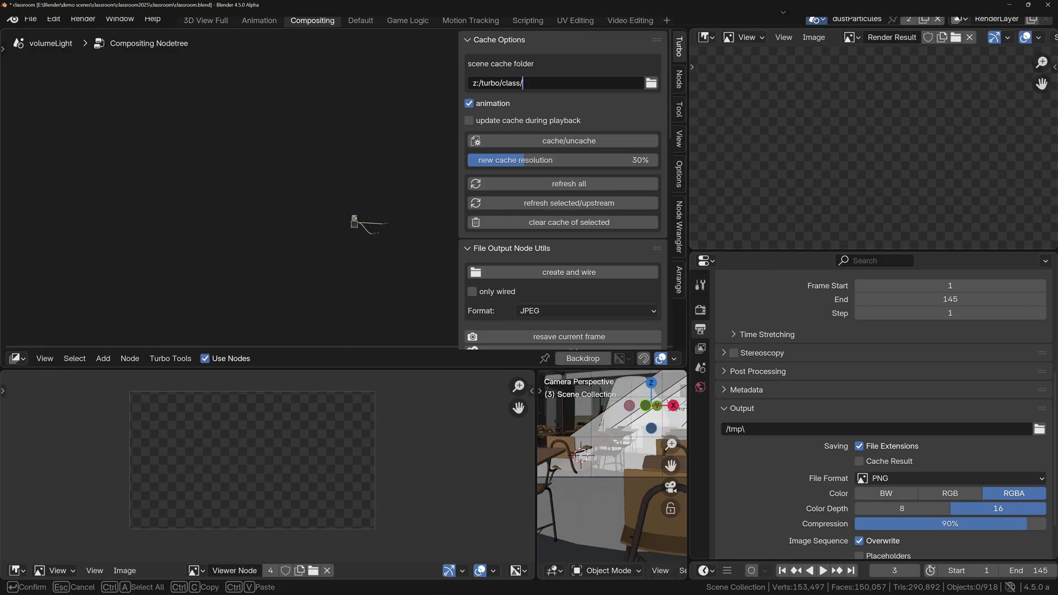
{"action": "key", "text": "Return"}
- Check the volumeLight scene's render engine and sampling settings, then return to _mainScene
{"action": "left_click", "coordinate": [700, 309]}
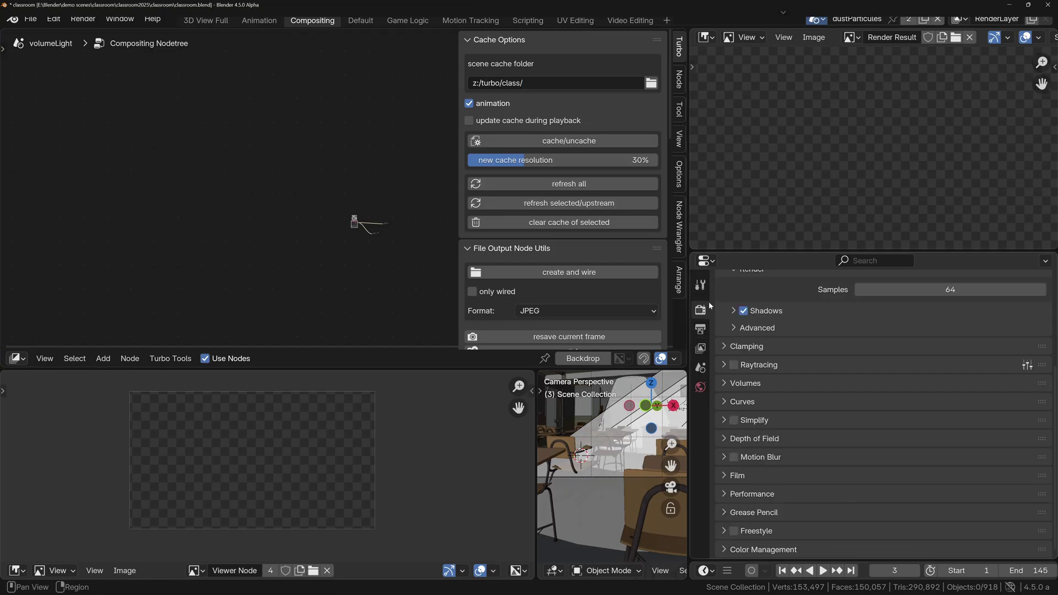
{"action": "scroll", "coordinate": [861, 419], "scroll_direction": "up", "scroll_amount": 5}
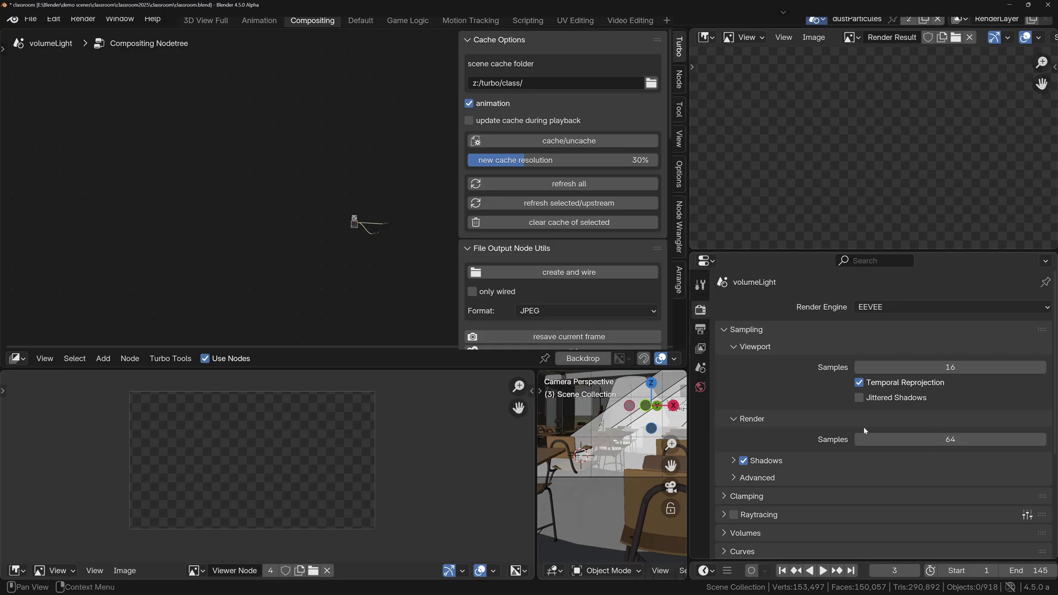
{"action": "double_click", "coordinate": [675, 8]}
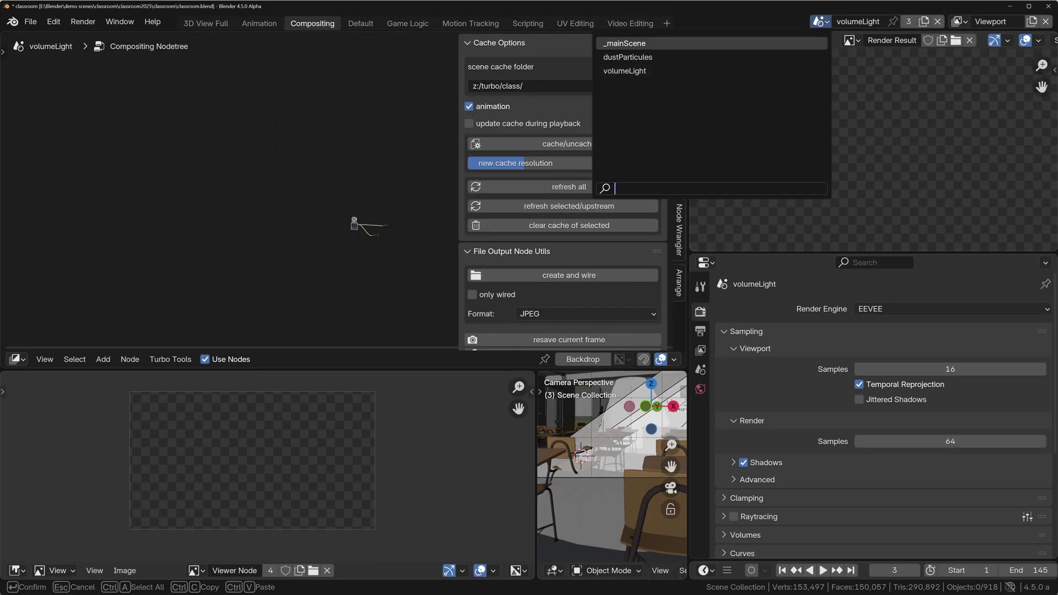
{"action": "key", "text": "Return"}
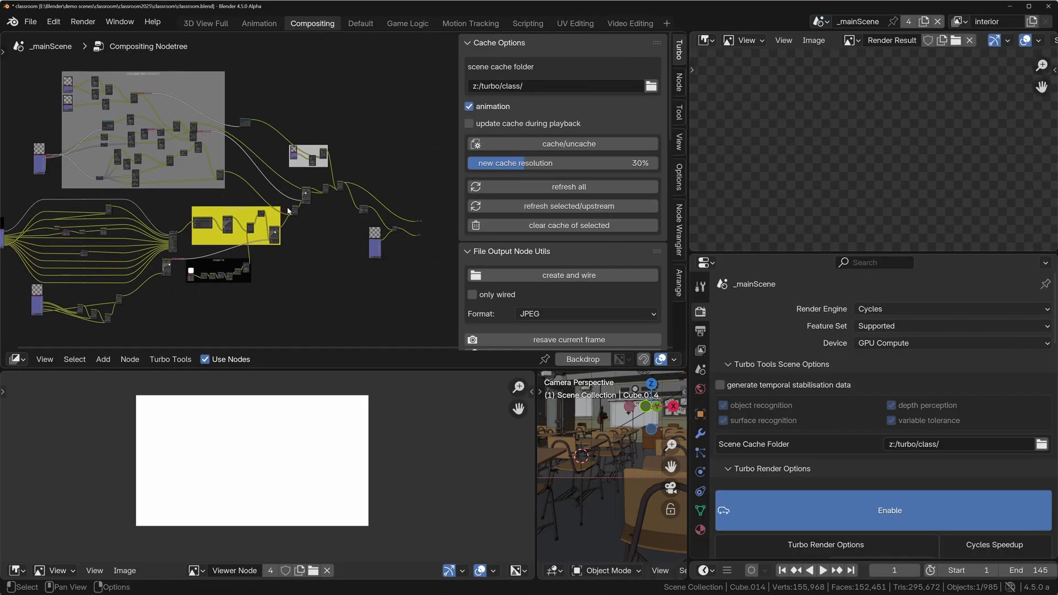
- Render the _mainScene as a still image with Turbo Tools
{"action": "scroll", "coordinate": [288, 211], "scroll_direction": "down", "scroll_amount": 1}
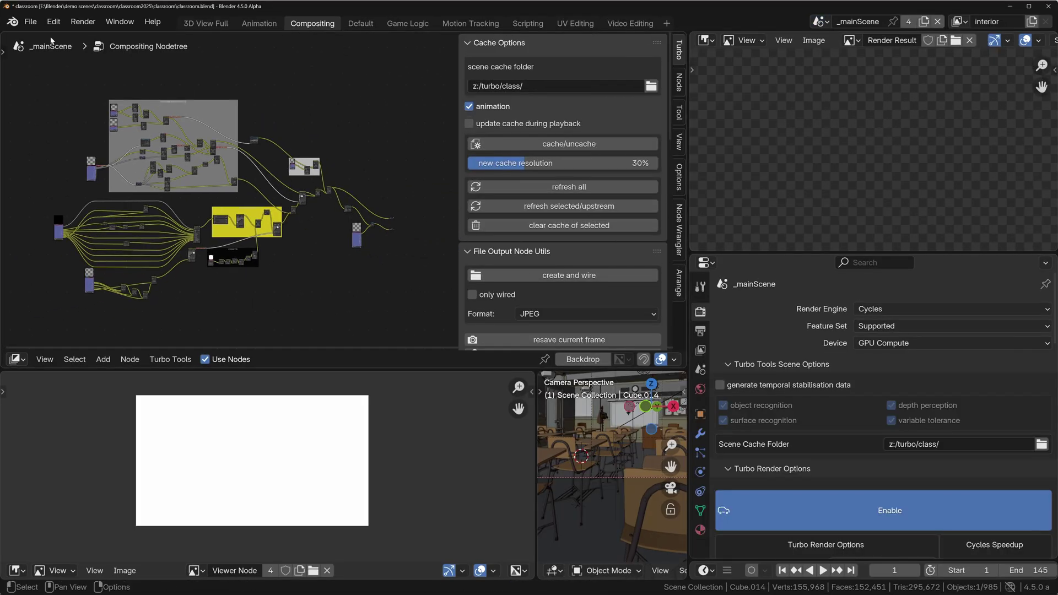
{"action": "left_click", "coordinate": [83, 22]}
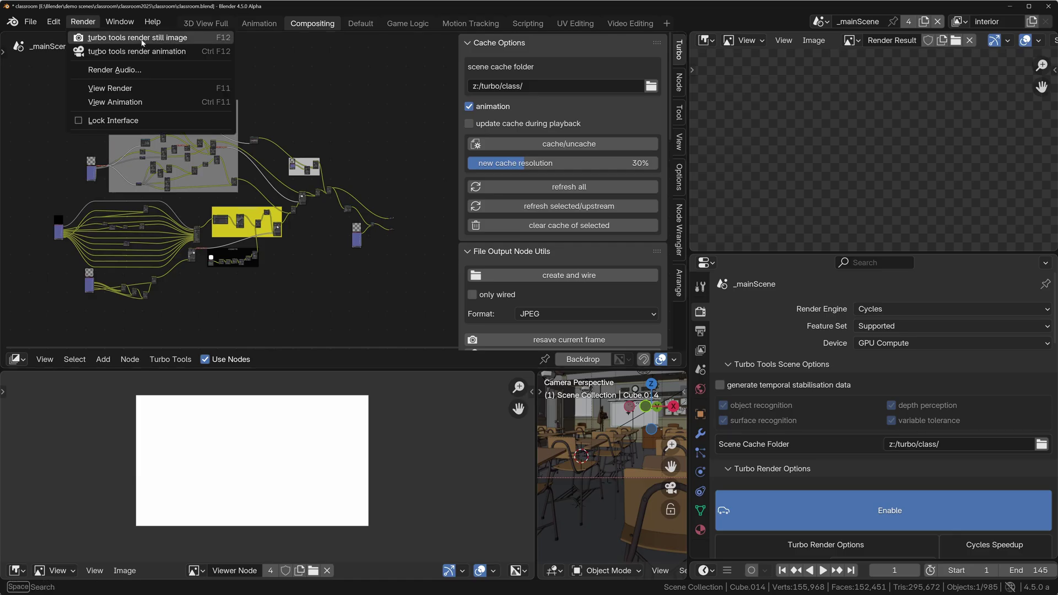
{"action": "left_click", "coordinate": [142, 42]}
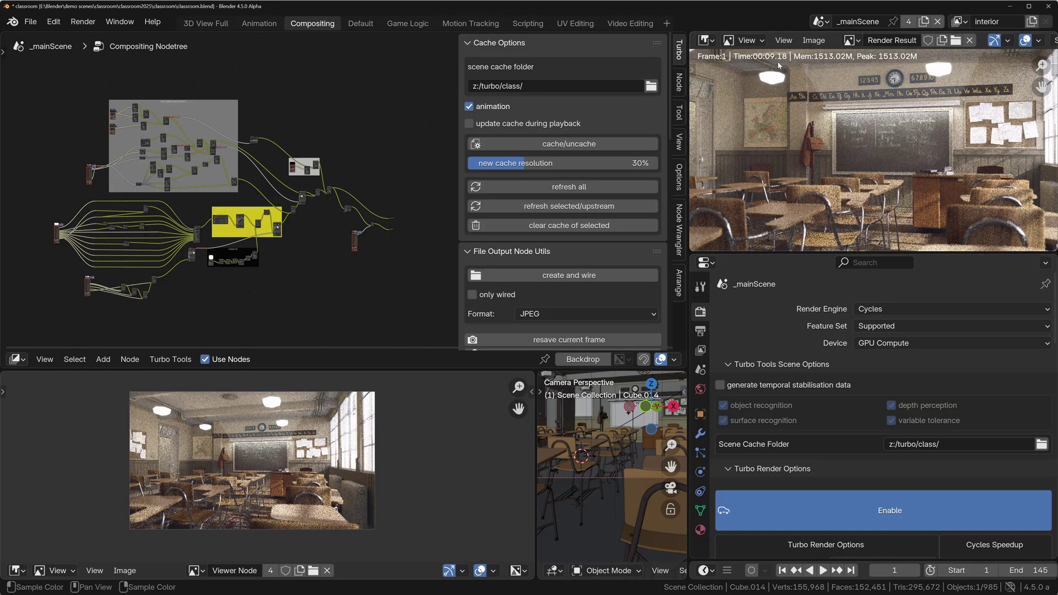
- Inspect the rendered classroom image full-screen and zoomed in for noise, then restore the compositing layout
{"action": "scroll", "coordinate": [861, 187], "scroll_direction": "up", "scroll_amount": 1}
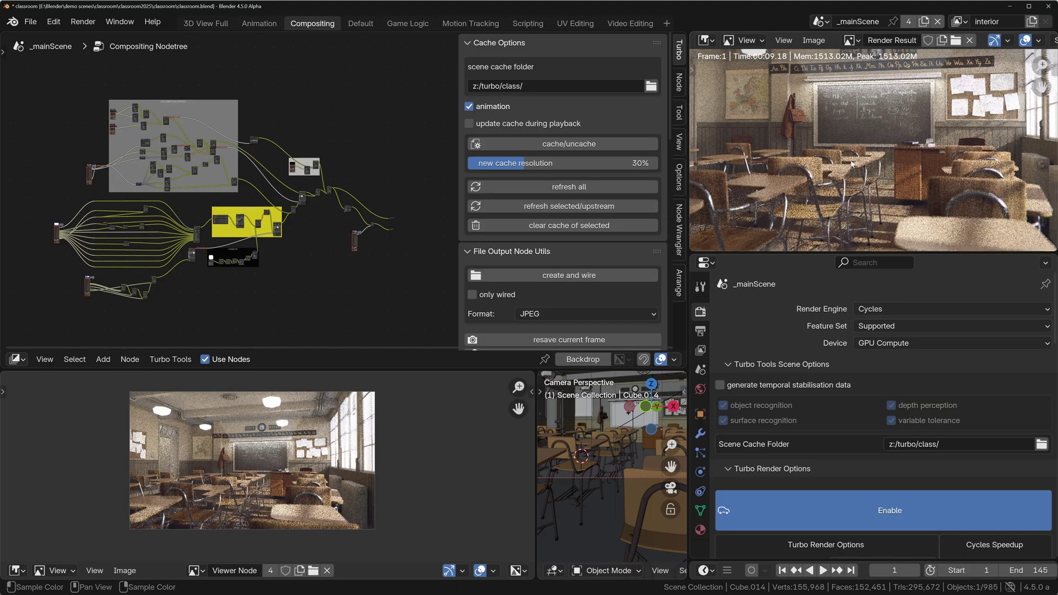
{"action": "key", "text": "ctrl+space"}
{"action": "scroll", "coordinate": [543, 309], "scroll_direction": "up", "scroll_amount": 3}
{"action": "scroll", "coordinate": [543, 308], "scroll_direction": "down", "scroll_amount": 2}
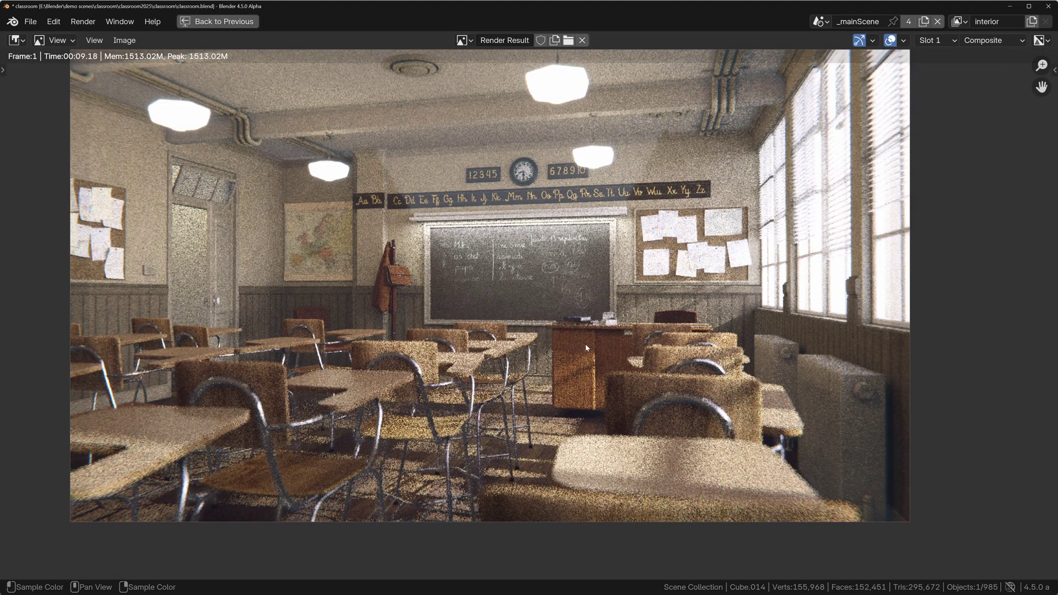
{"action": "key", "text": "ctrl+space"}
{"action": "scroll", "coordinate": [172, 240], "scroll_direction": "up", "scroll_amount": 5}
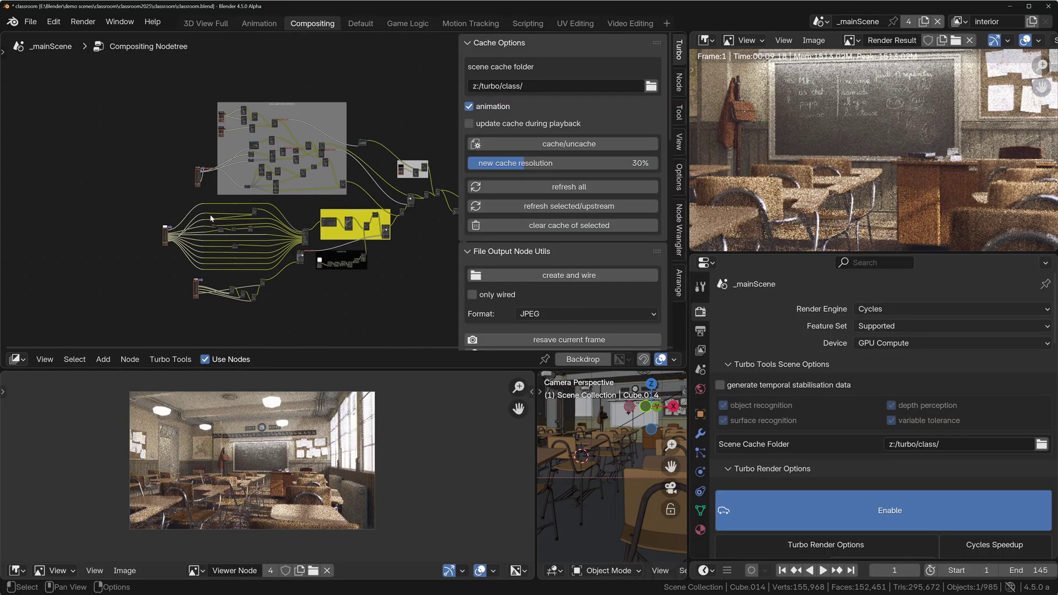
- Examine the passes on the main scene's cache node and the description of the Denoising Mode options
{"action": "scroll", "coordinate": [172, 241], "scroll_direction": "up", "scroll_amount": 4}
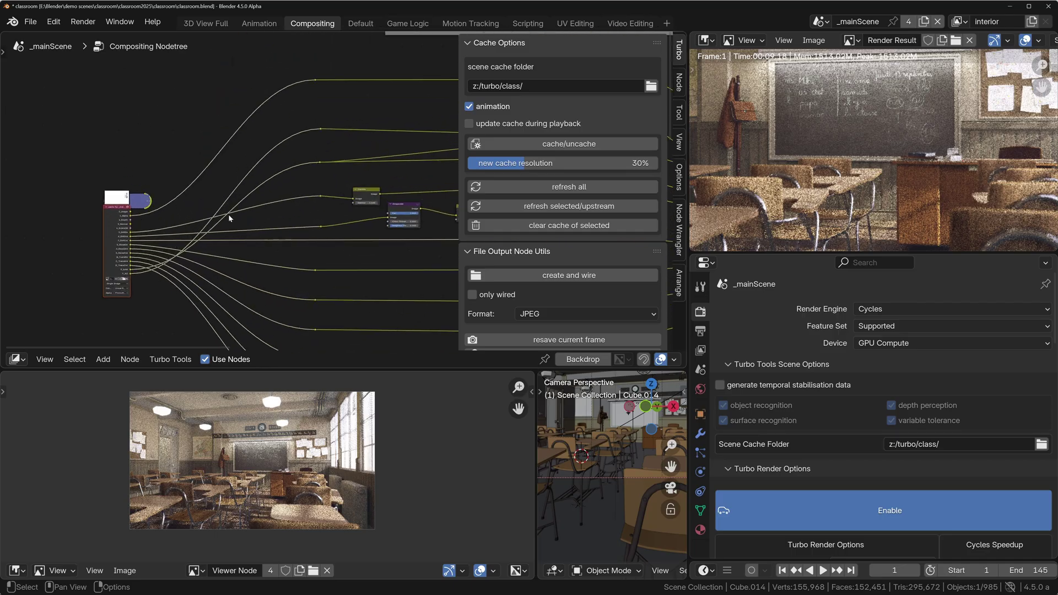
{"action": "scroll", "coordinate": [77, 240], "scroll_direction": "up", "scroll_amount": 5}
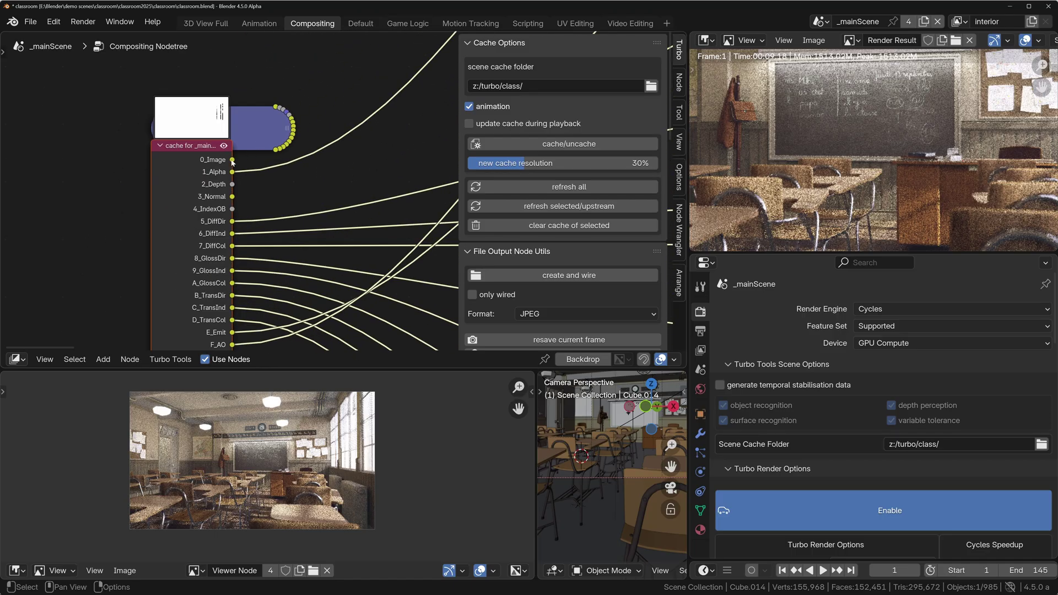
{"action": "scroll", "coordinate": [231, 146], "scroll_direction": "down", "scroll_amount": 4, "text": "shift"}
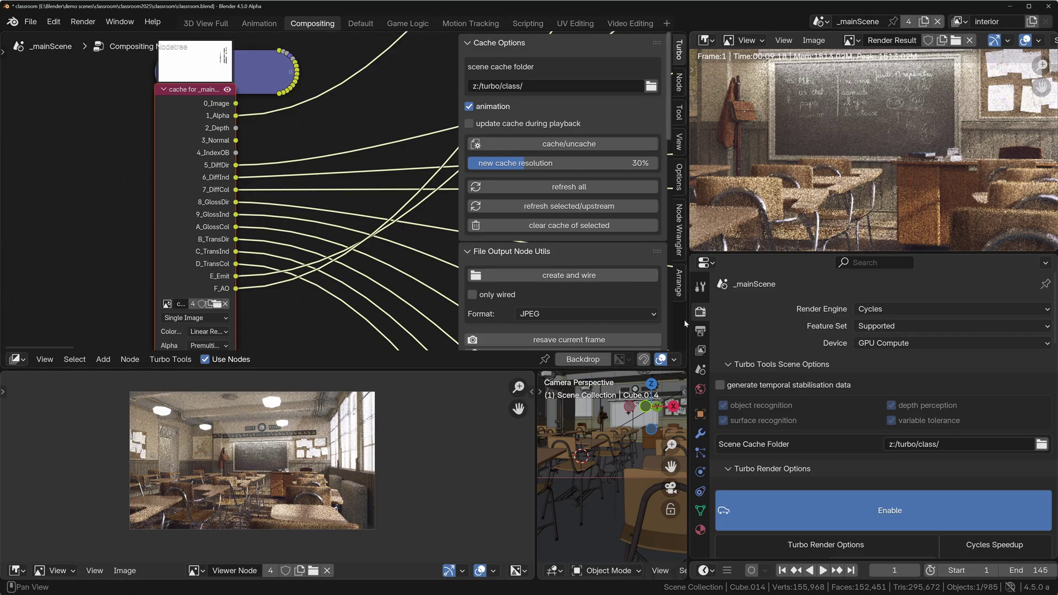
{"action": "middle_click_drag", "start_coordinate": [787, 519], "coordinate": [814, 320]}
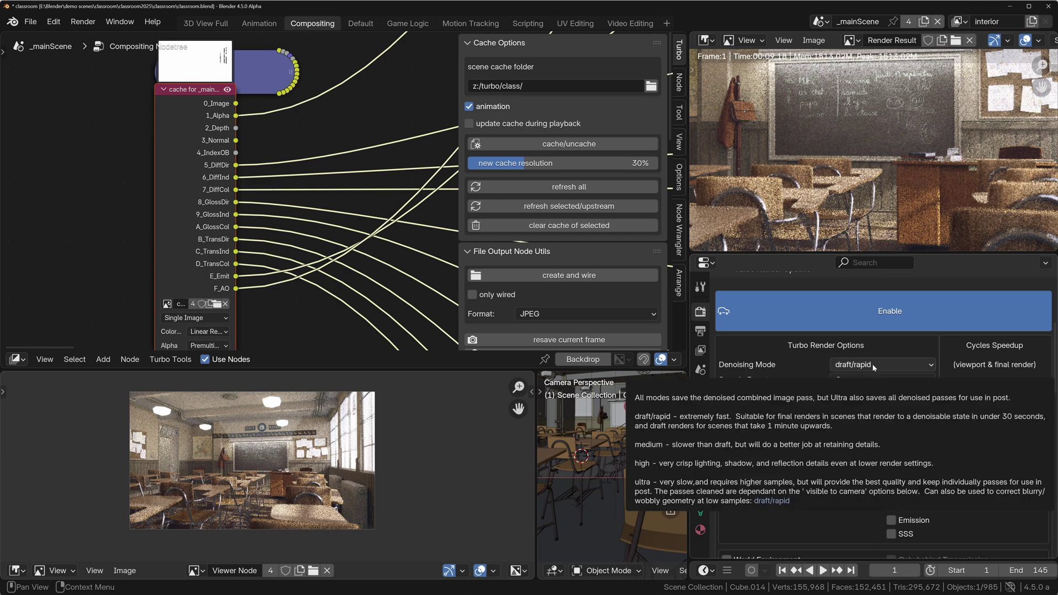
{"action": "middle_click_drag", "start_coordinate": [296, 141], "coordinate": [273, 210]}
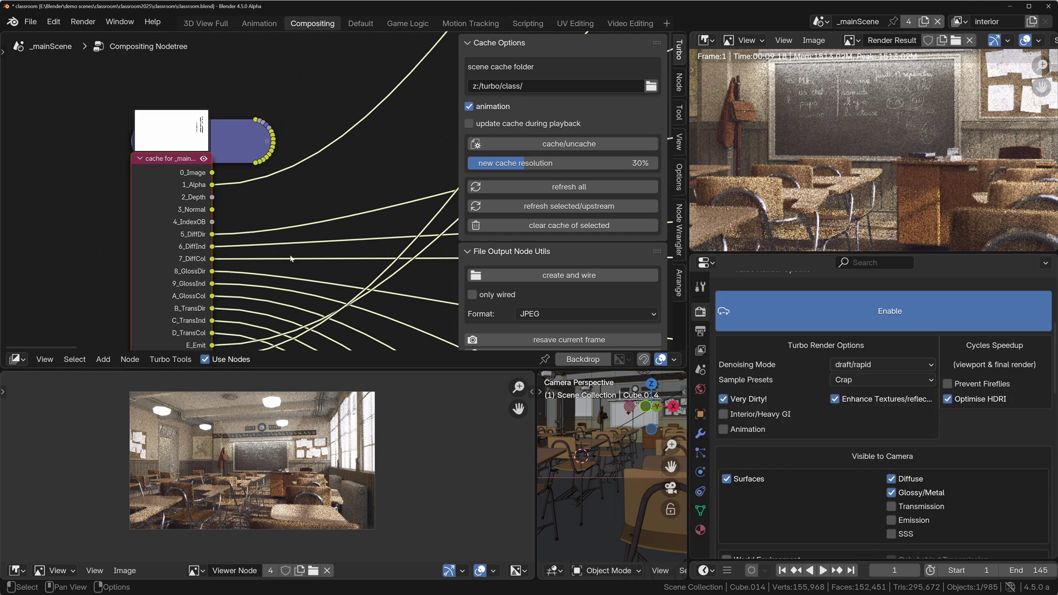
{"action": "scroll", "coordinate": [327, 287], "scroll_direction": "down", "scroll_amount": 2}
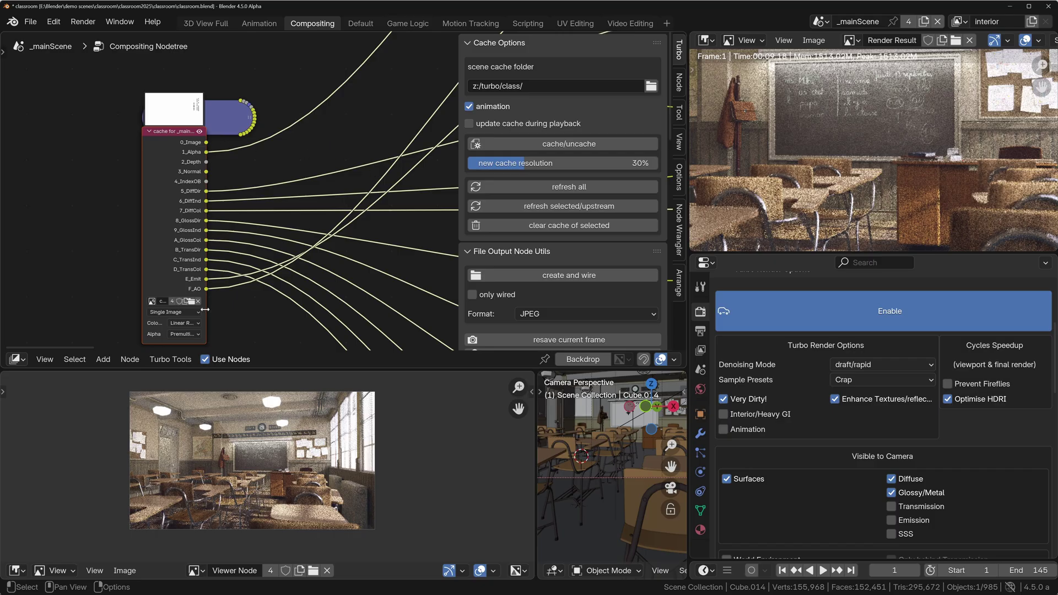
{"action": "scroll", "coordinate": [205, 309], "scroll_direction": "down", "scroll_amount": 1}
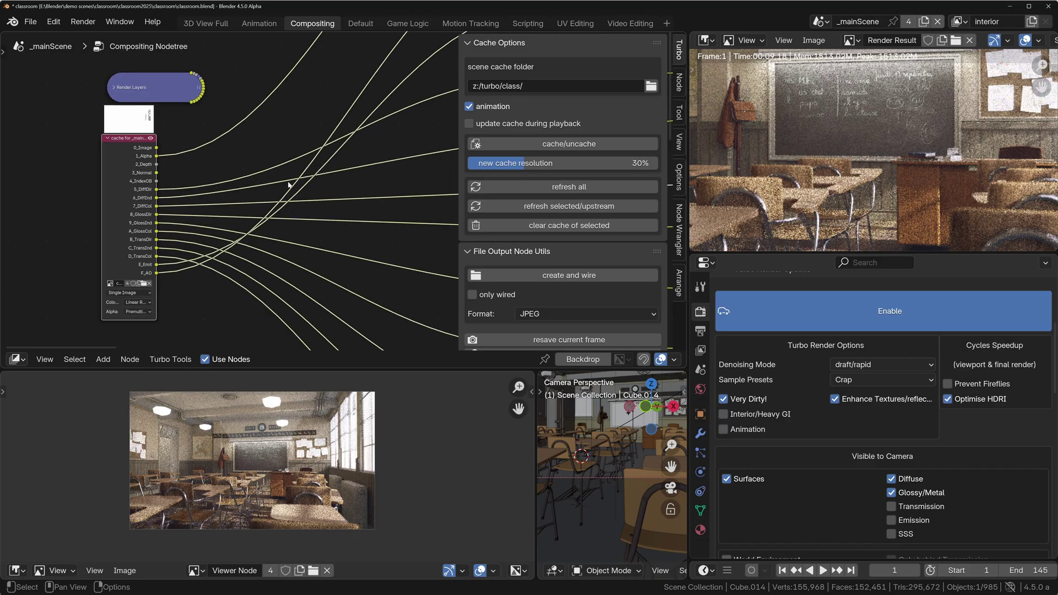
- Set the Turbo Render denoising mode to Ultra and enable Interior/Heavy GI
{"action": "left_click", "coordinate": [863, 366]}
{"action": "left_click", "coordinate": [854, 422]}
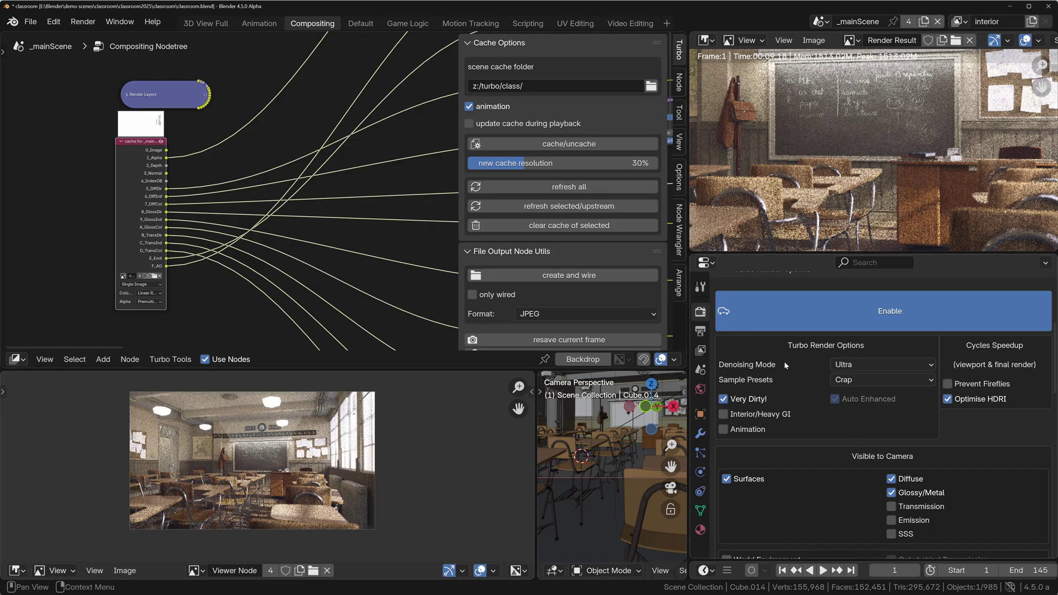
{"action": "middle_click_drag", "start_coordinate": [805, 522], "coordinate": [817, 454]}
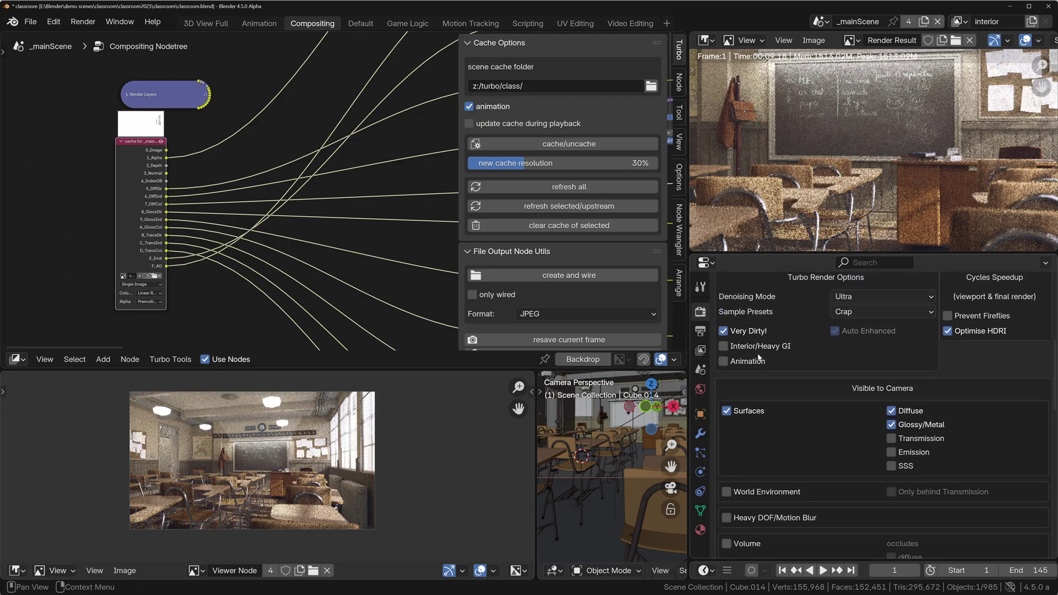
{"action": "left_click", "coordinate": [724, 346]}
- Set the compositor's Denoise Nodes denoising device to GPU in the render performance settings
{"action": "scroll", "coordinate": [814, 543], "scroll_direction": "down", "scroll_amount": 8}
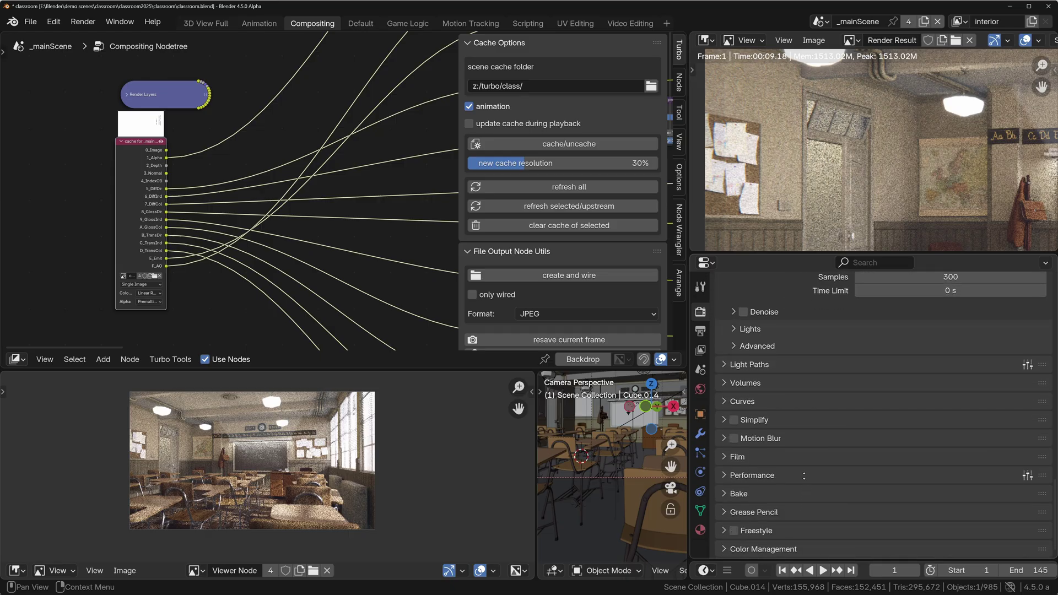
{"action": "left_click", "coordinate": [733, 483]}
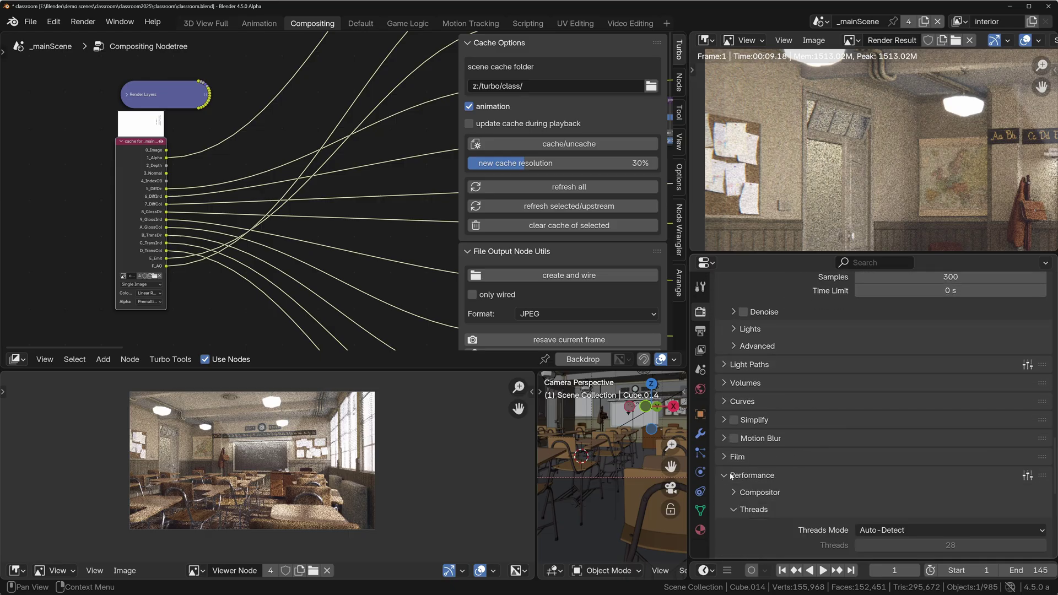
{"action": "scroll", "coordinate": [794, 342], "scroll_direction": "down", "scroll_amount": 6}
{"action": "scroll", "coordinate": [840, 422], "scroll_direction": "down", "scroll_amount": 5}
{"action": "scroll", "coordinate": [746, 395], "scroll_direction": "up", "scroll_amount": 5}
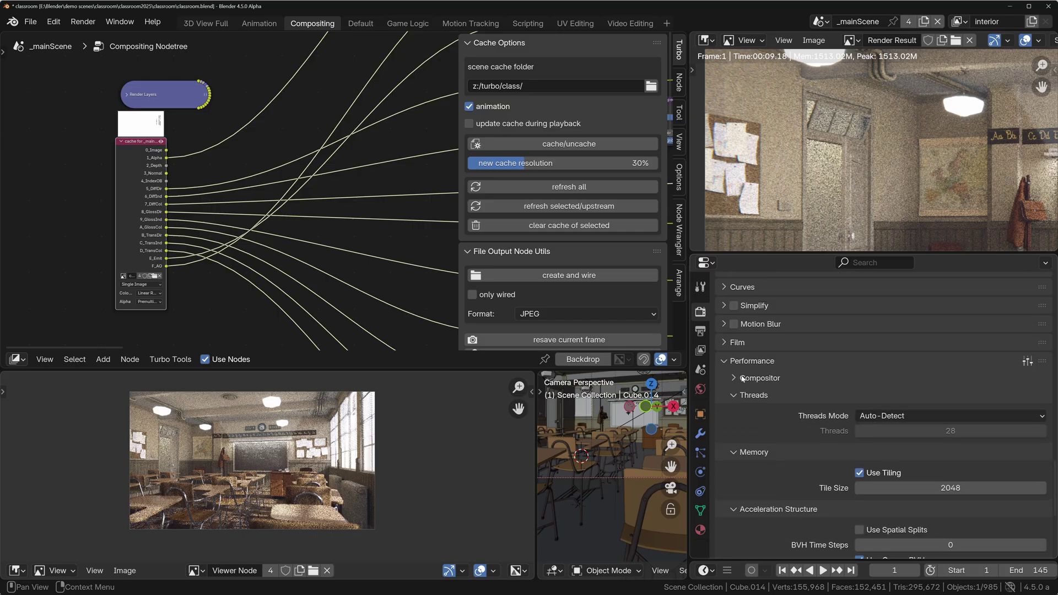
{"action": "left_click", "coordinate": [742, 379]}
{"action": "left_click", "coordinate": [747, 420]}
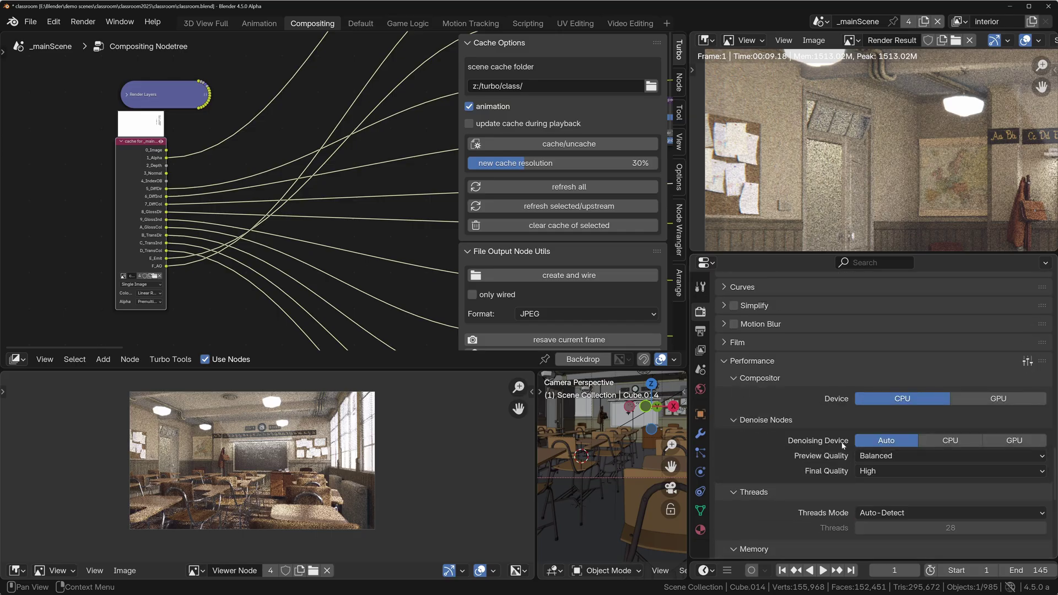
{"action": "left_click", "coordinate": [1016, 444]}
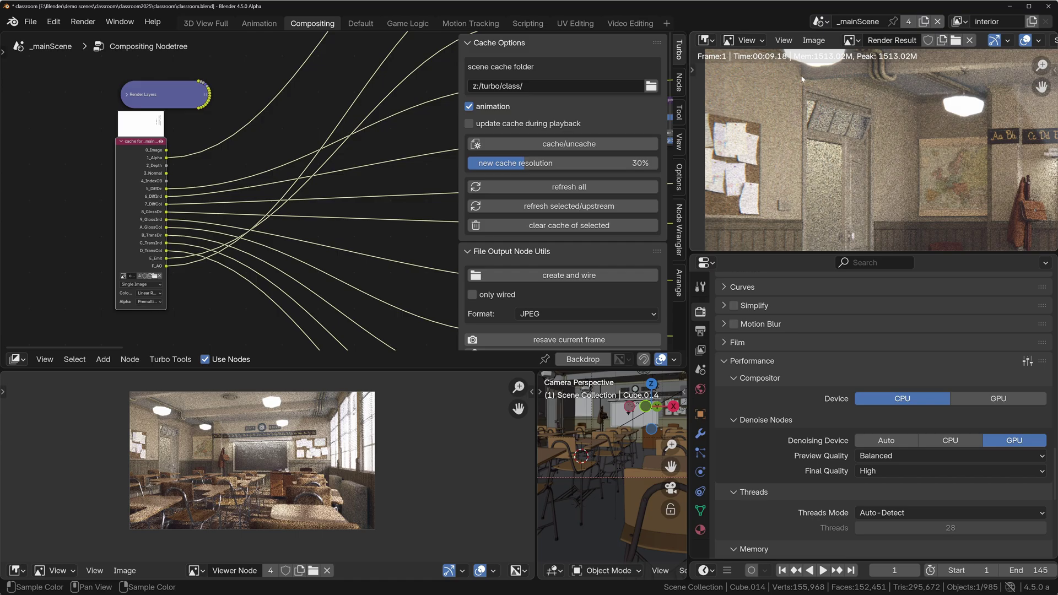
- Re-render the main scene's still image using the Ultra denoising settings, and return to the sampling settings
{"action": "scroll", "coordinate": [801, 79], "scroll_direction": "down", "scroll_amount": 3}
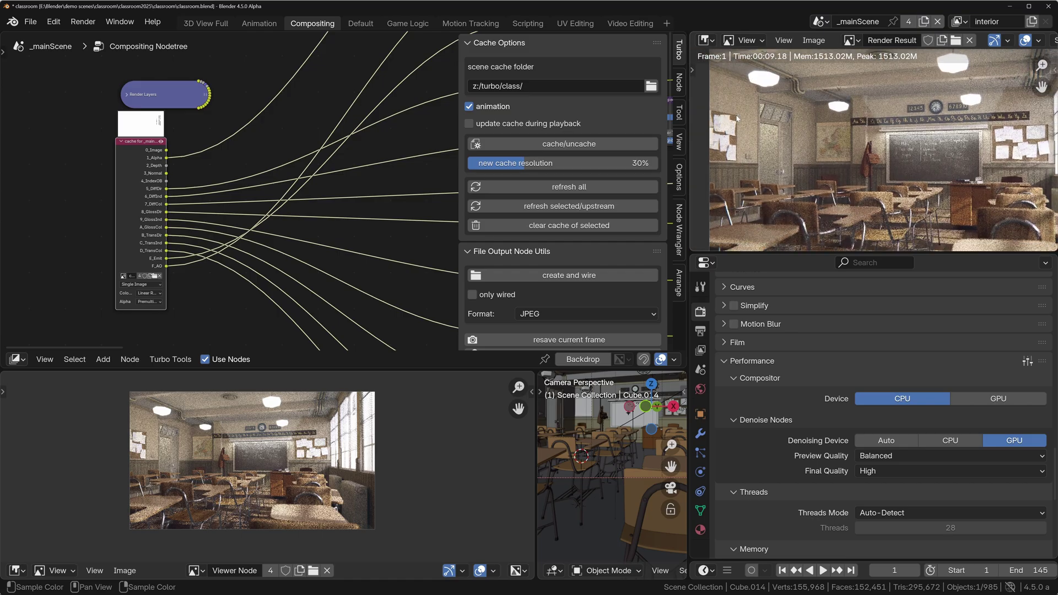
{"action": "left_click", "coordinate": [84, 22]}
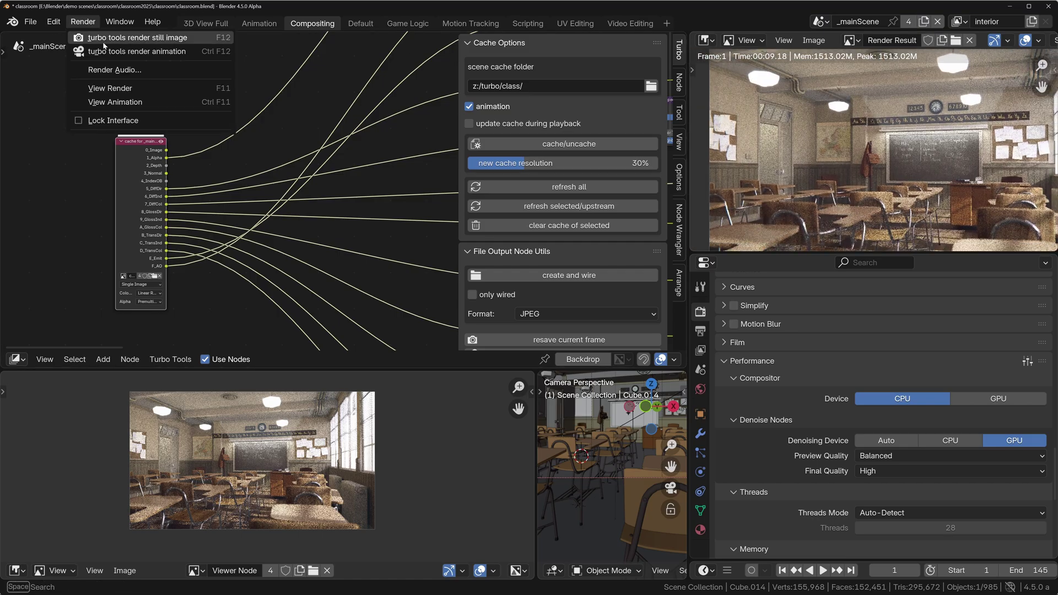
{"action": "left_click", "coordinate": [103, 42]}
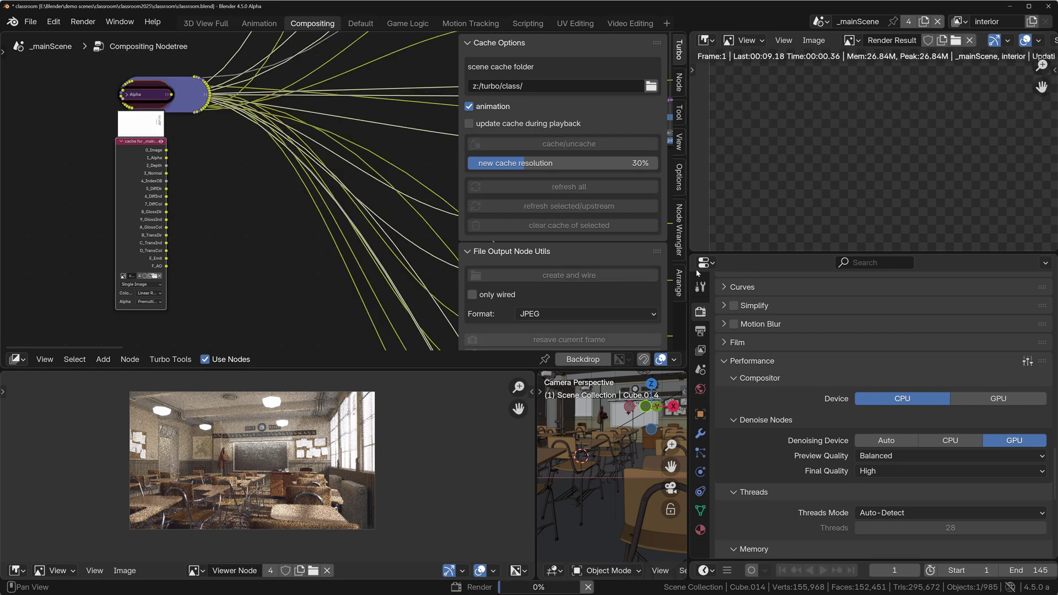
{"action": "scroll", "coordinate": [749, 304], "scroll_direction": "down", "scroll_amount": 10}
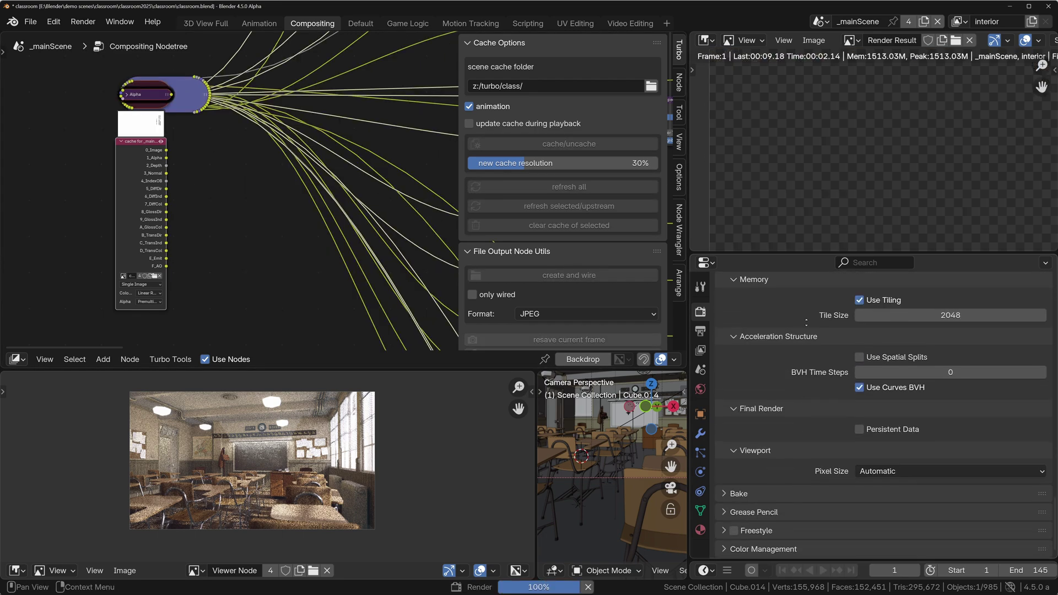
{"action": "scroll", "coordinate": [802, 345], "scroll_direction": "up", "scroll_amount": 15}
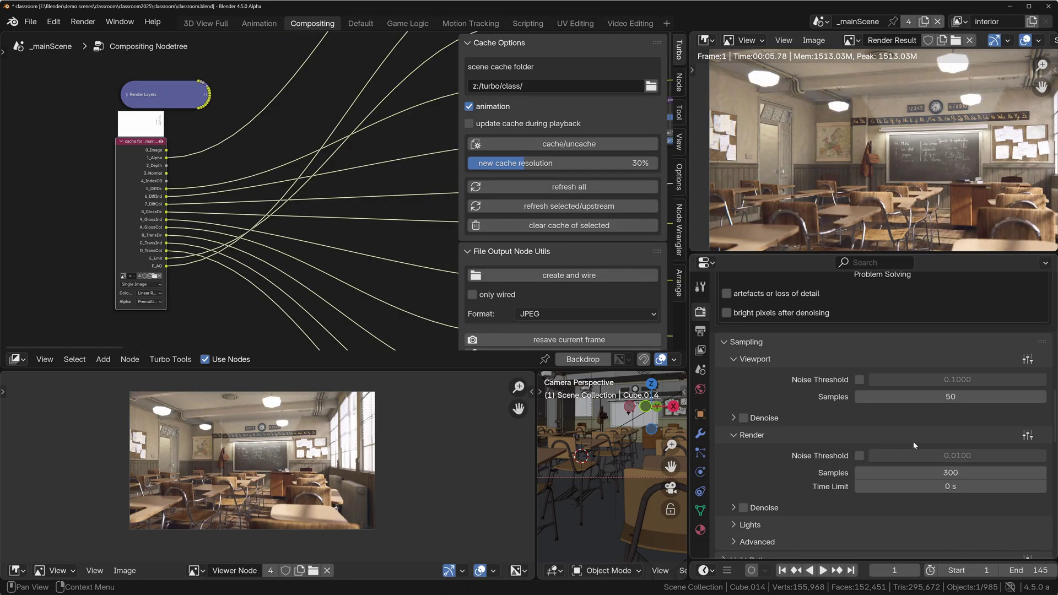
- Examine the new render full-screen, including close-ups of the desks and chairs, and review the pass nodes in the compositor
{"action": "key", "text": "ctrl+space"}
{"action": "key", "text": "Home"}
{"action": "scroll", "coordinate": [517, 339], "scroll_direction": "up", "scroll_amount": 1}
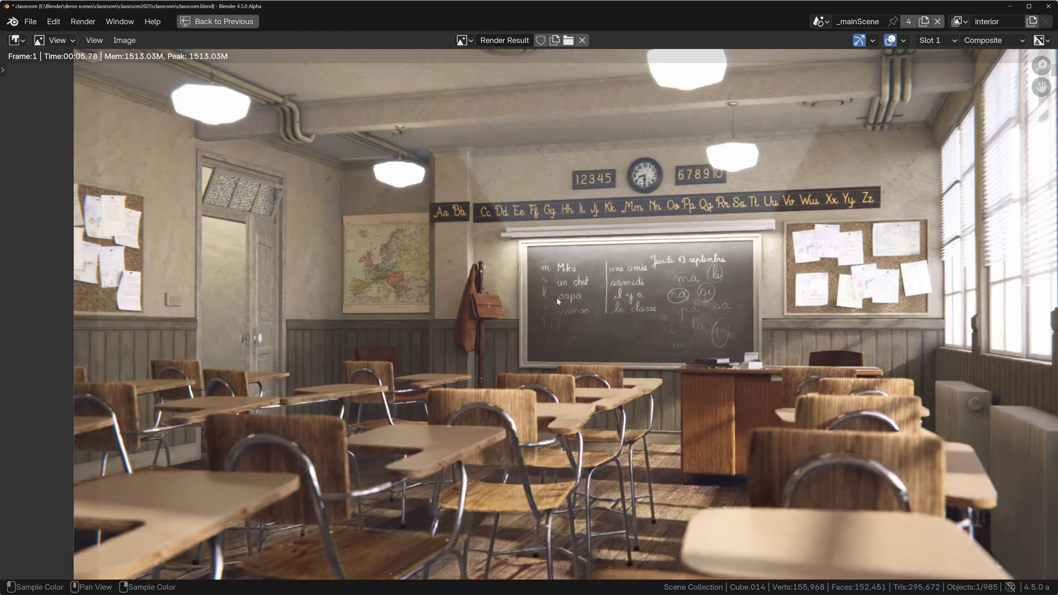
{"action": "key", "text": "ctrl+space"}
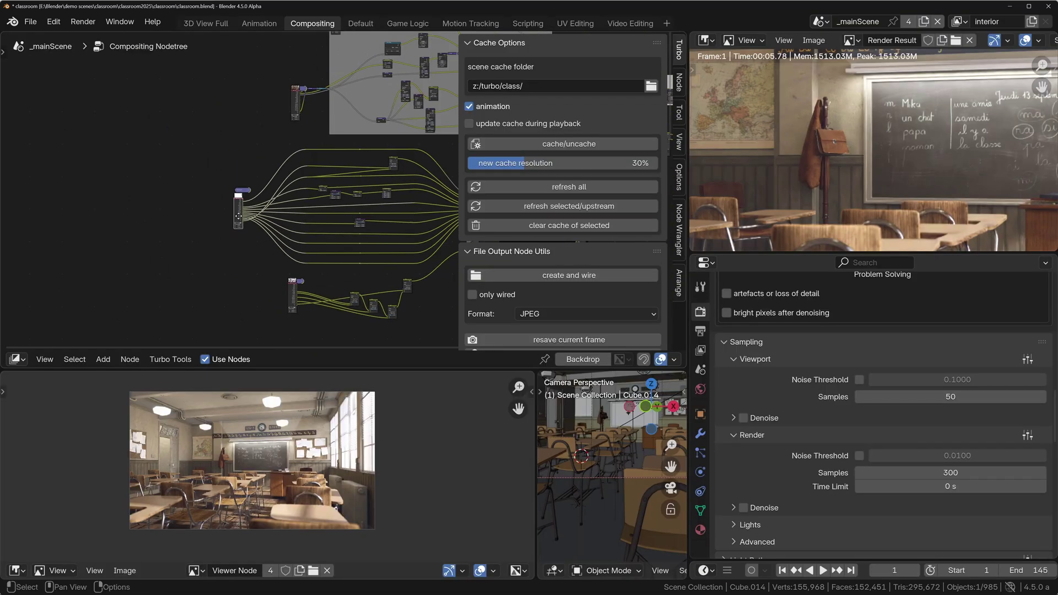
{"action": "scroll", "coordinate": [176, 122], "scroll_direction": "up", "scroll_amount": 5}
{"action": "scroll", "coordinate": [398, 260], "scroll_direction": "down", "scroll_amount": 3}
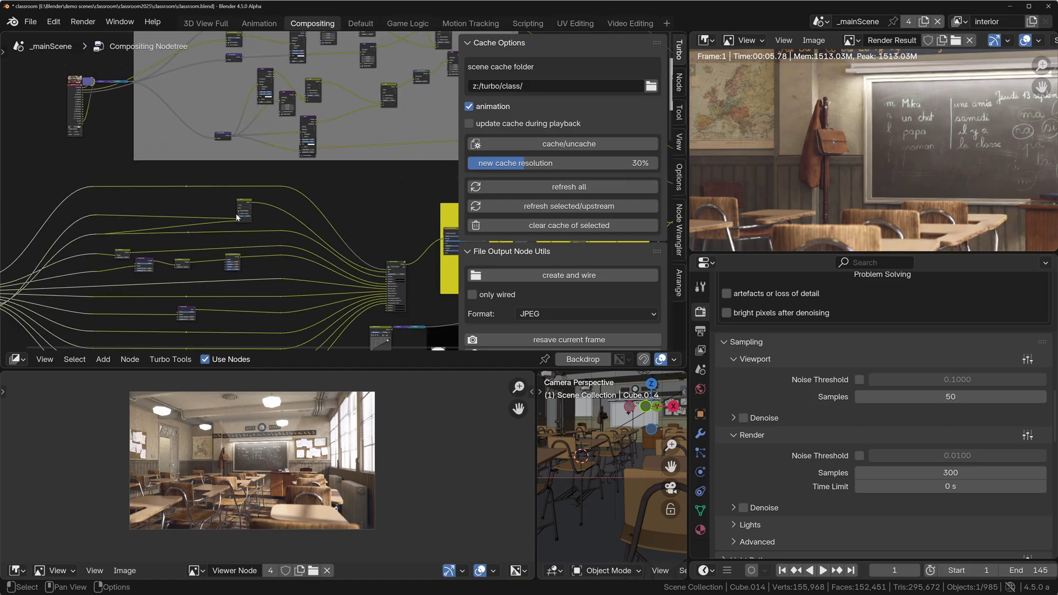
{"action": "scroll", "coordinate": [875, 154], "scroll_direction": "down", "scroll_amount": 2}
{"action": "key", "text": "ctrl+space"}
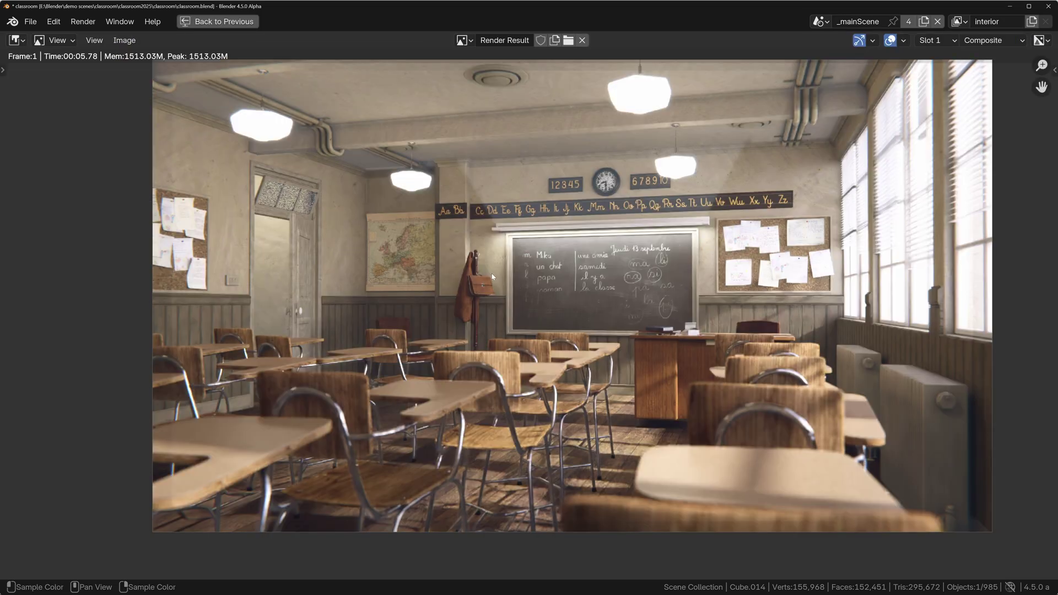
{"action": "scroll", "coordinate": [597, 190], "scroll_direction": "up", "scroll_amount": 4}
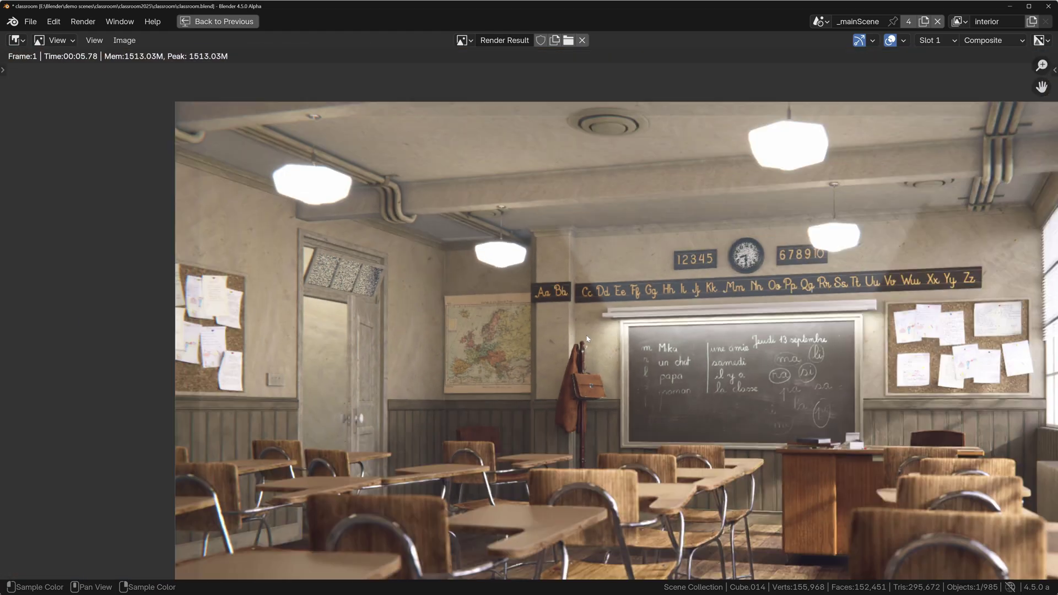
{"action": "middle_click_drag", "start_coordinate": [587, 338], "coordinate": [548, 208]}
{"action": "scroll", "coordinate": [515, 390], "scroll_direction": "up", "scroll_amount": 5}
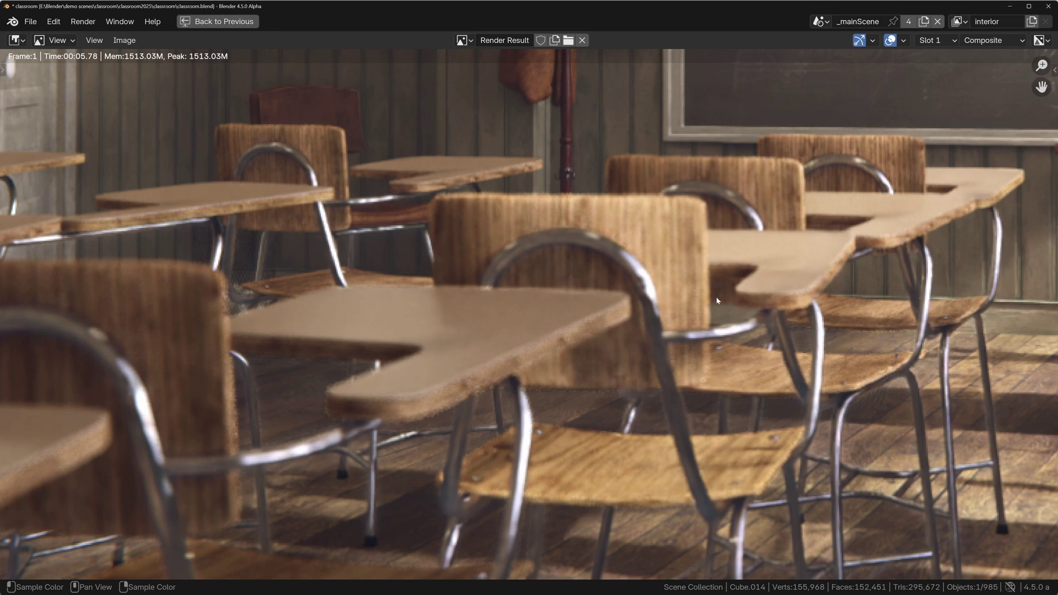
{"action": "key", "text": "ctrl+space"}
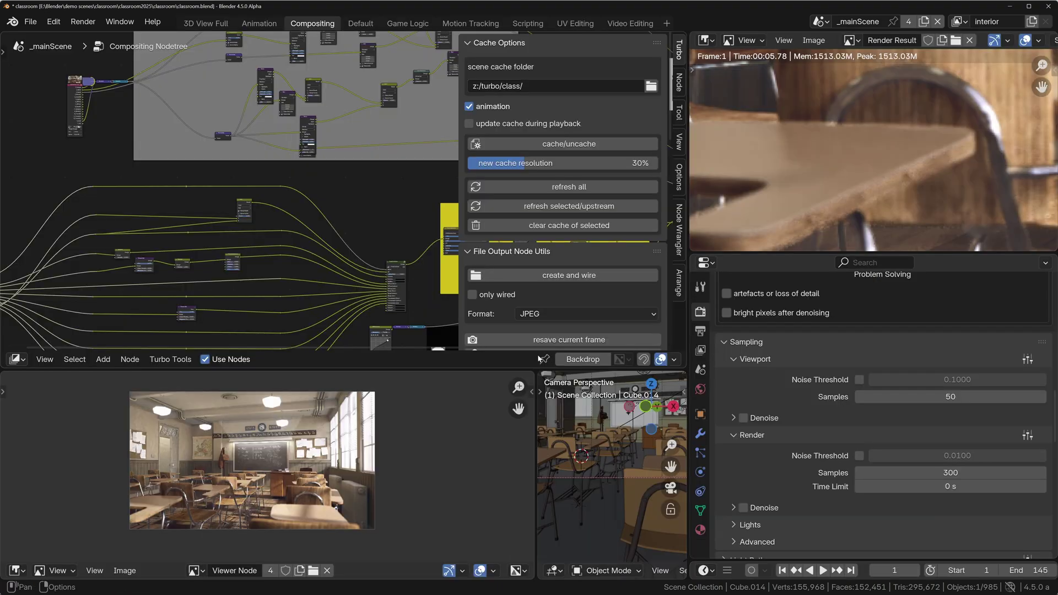
- Enable Transmission under Visible to Camera and turn on Heavy DOF/Motion Blur, checking the blurred desk edges in the render
{"action": "scroll", "coordinate": [815, 305], "scroll_direction": "up", "scroll_amount": 10}
{"action": "scroll", "coordinate": [815, 305], "scroll_direction": "down", "scroll_amount": 6}
{"action": "scroll", "coordinate": [773, 439], "scroll_direction": "down", "scroll_amount": 1}
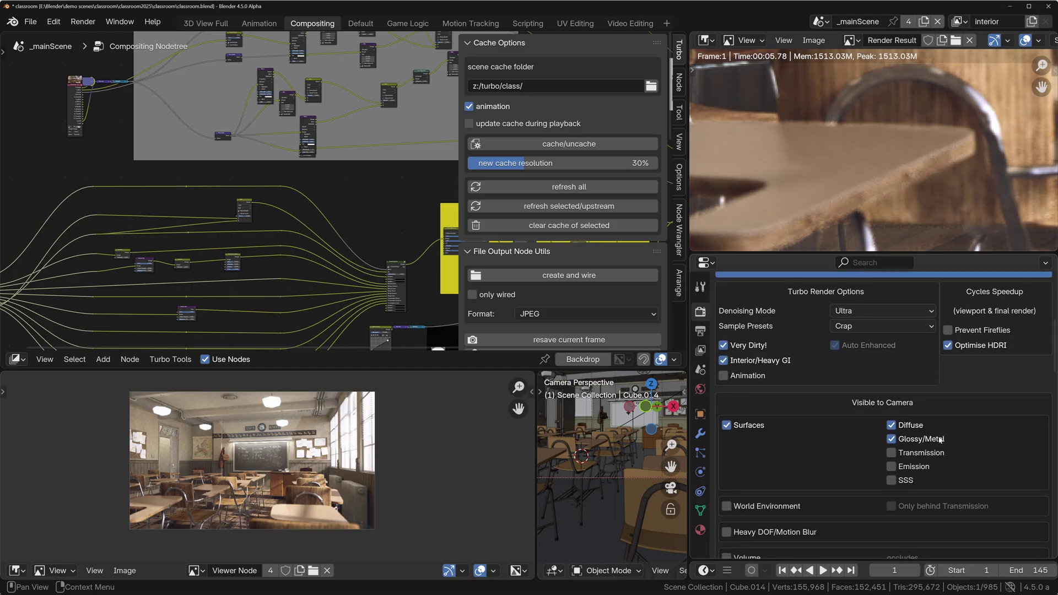
{"action": "left_click", "coordinate": [891, 452]}
{"action": "scroll", "coordinate": [760, 494], "scroll_direction": "down", "scroll_amount": 4}
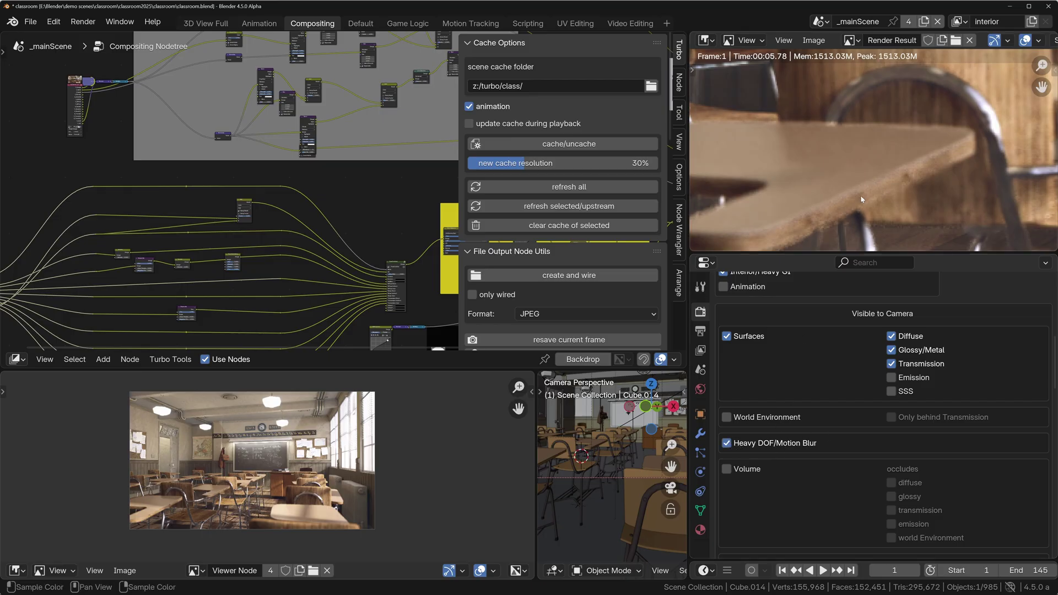
{"action": "middle_click_drag", "start_coordinate": [862, 199], "coordinate": [851, 166]}
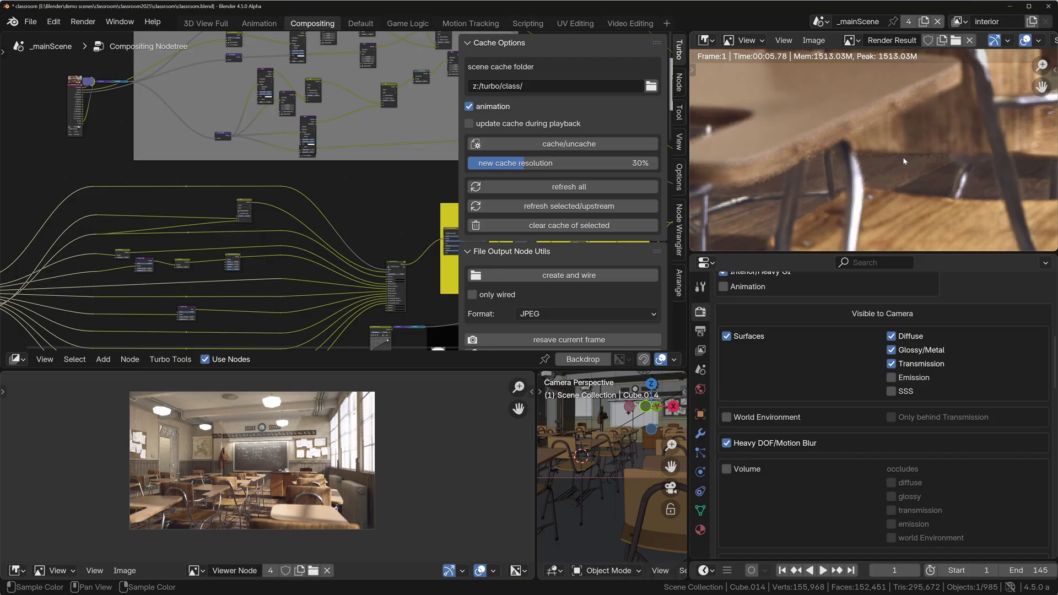
- View the render result full-screen and rename its first render slot to "turbo render 1"
{"action": "scroll", "coordinate": [814, 176], "scroll_direction": "down", "scroll_amount": 4}
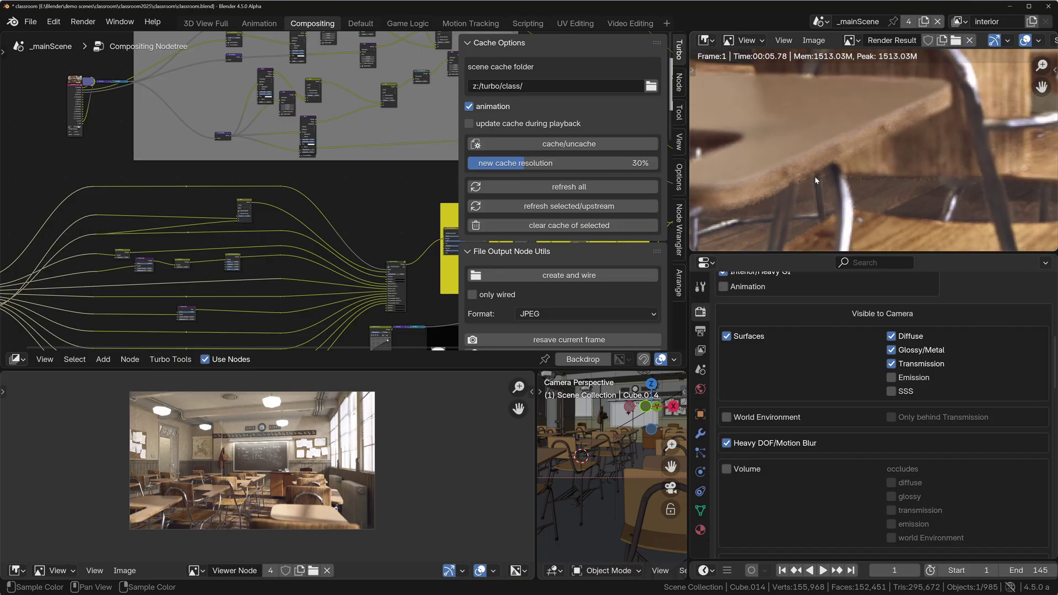
{"action": "left_click", "coordinate": [89, 21]}
{"action": "left_click", "coordinate": [102, 38]}
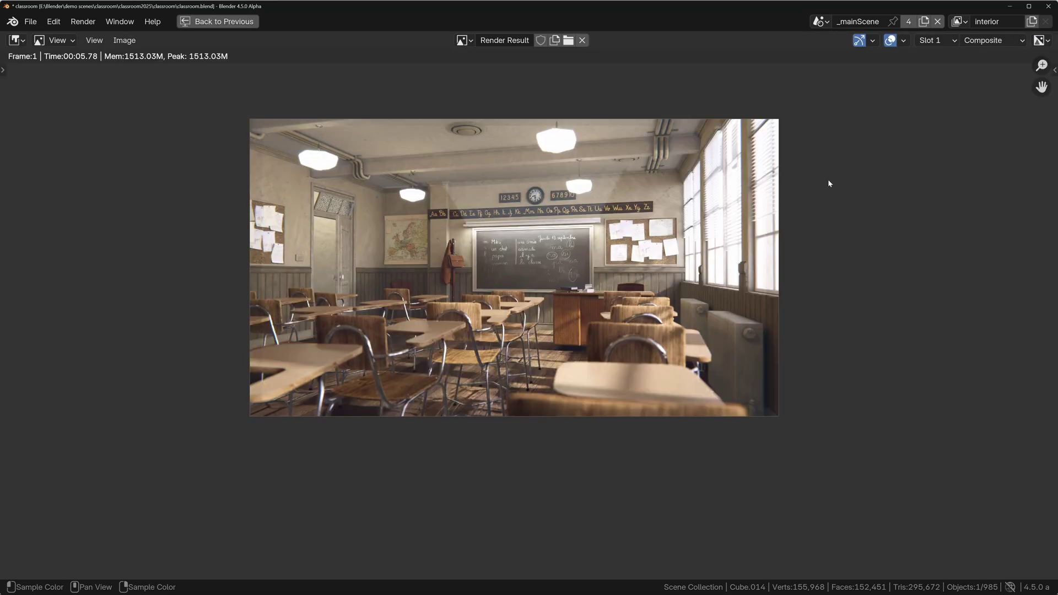
{"action": "key", "text": "n"}
{"action": "left_click", "coordinate": [1051, 95]}
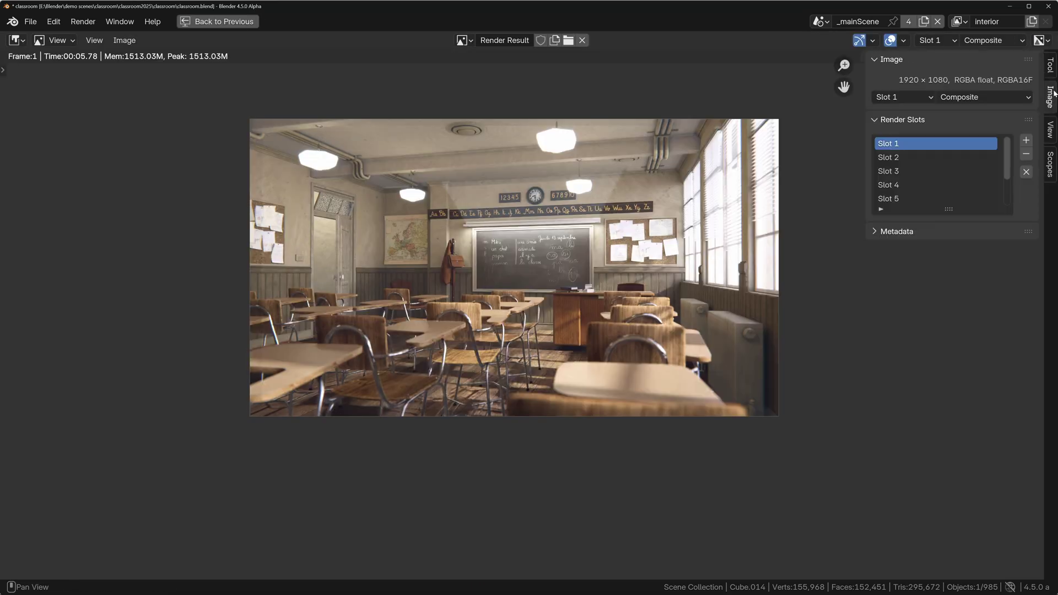
{"action": "double_click", "coordinate": [891, 148]}
{"action": "type", "text": "turbo render"}
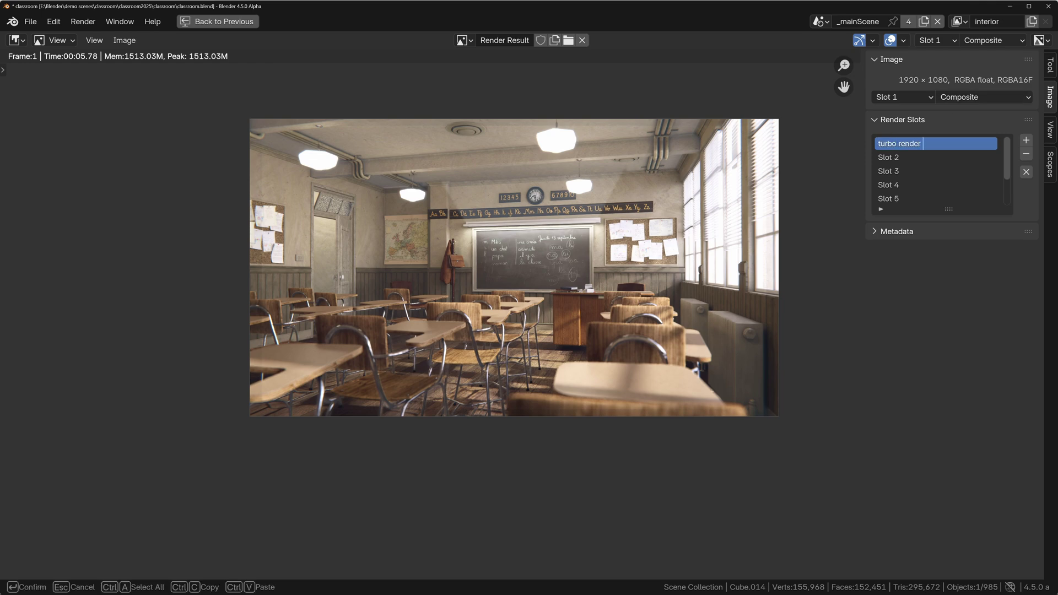
{"action": "type", "text": " 1"}
{"action": "key", "text": "Return"}
- Select render slot 2 and render the main scene's still image into it with Turbo Tools
{"action": "left_click", "coordinate": [890, 157]}
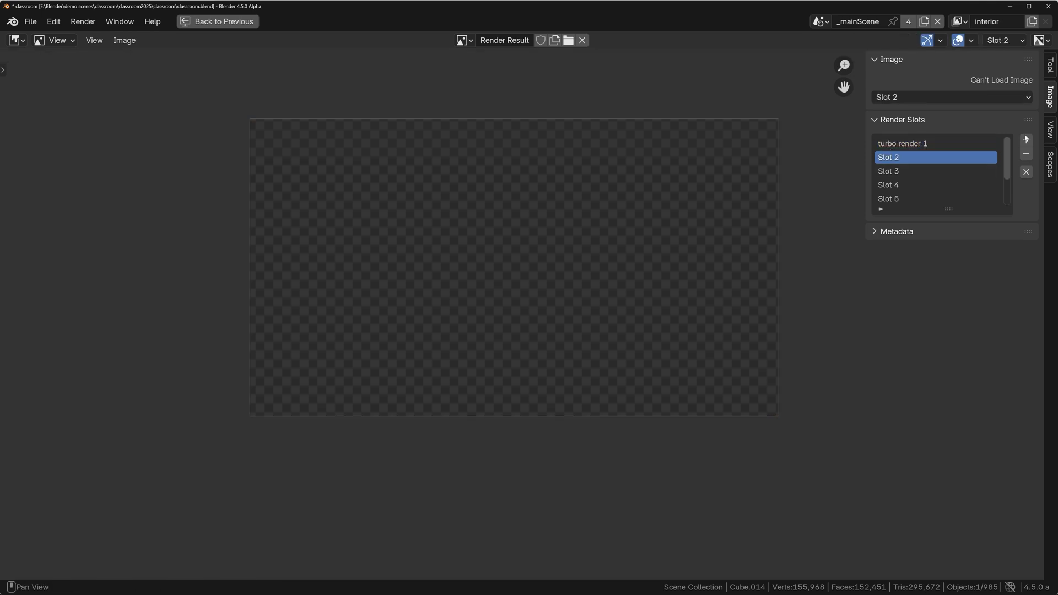
{"action": "key", "text": "Escape"}
{"action": "left_click", "coordinate": [82, 22]}
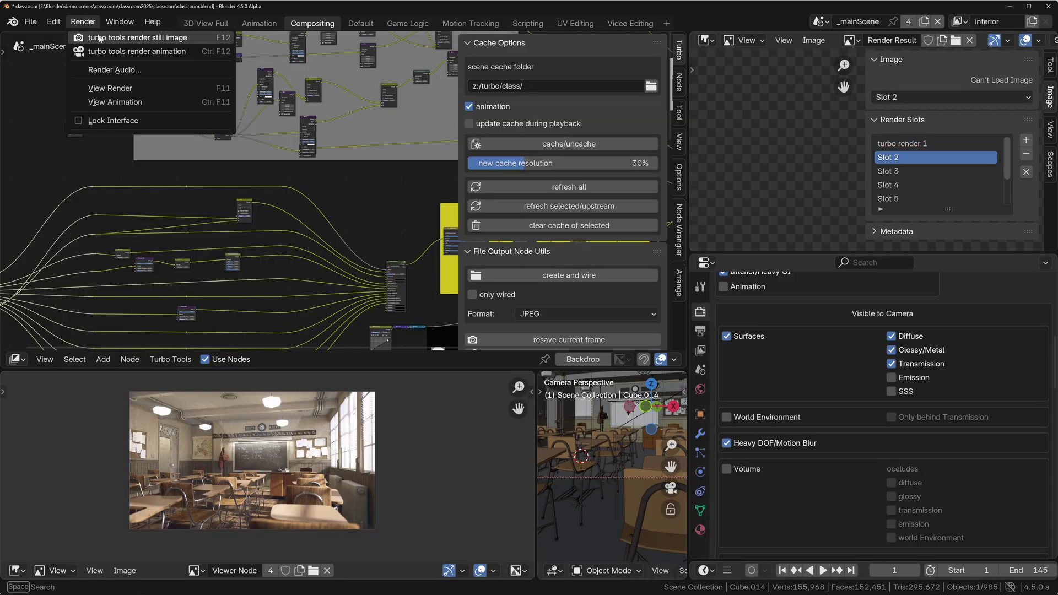
{"action": "left_click", "coordinate": [109, 42]}
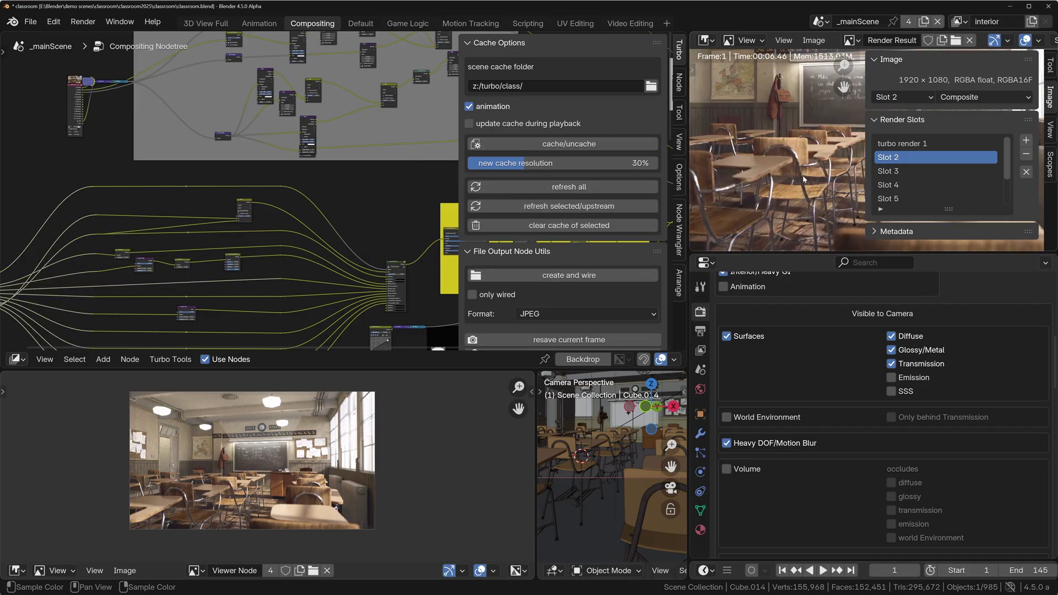
- Examine the render in slot 2 full-screen, including close-ups of the desks, chairs and blackboard
{"action": "key", "text": "ctrl+space"}
{"action": "scroll", "coordinate": [478, 334], "scroll_direction": "up", "scroll_amount": 3}
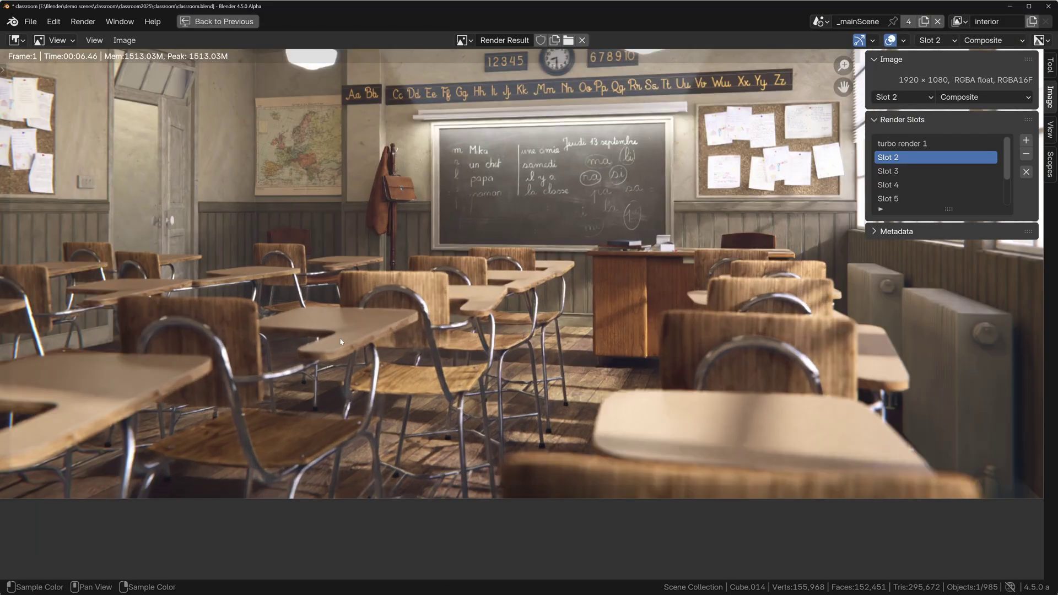
{"action": "scroll", "coordinate": [339, 342], "scroll_direction": "up", "scroll_amount": 3}
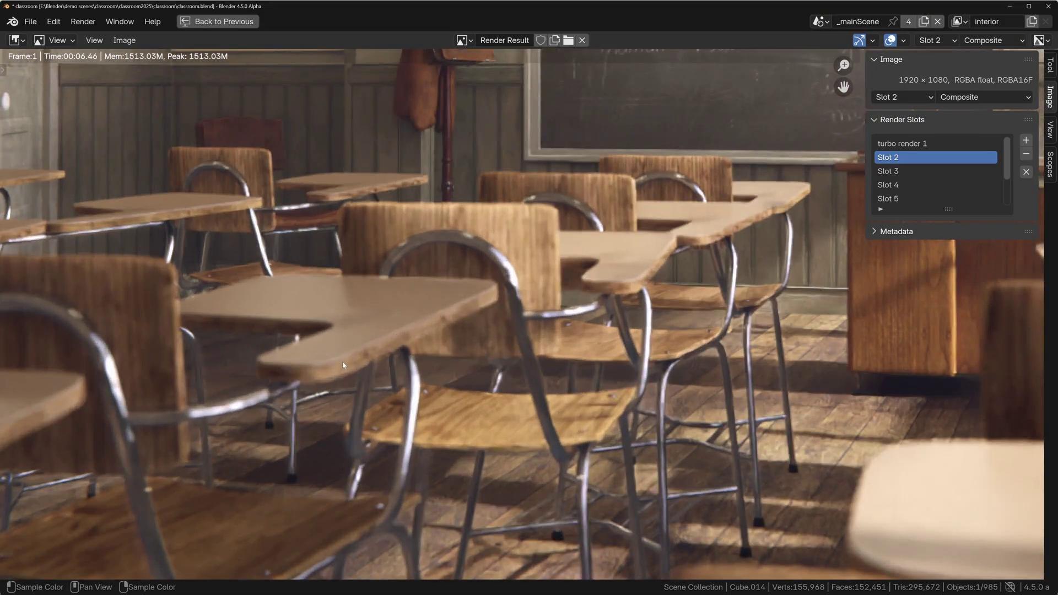
{"action": "scroll", "coordinate": [384, 353], "scroll_direction": "down", "scroll_amount": 5}
{"action": "scroll", "coordinate": [595, 211], "scroll_direction": "up", "scroll_amount": 5}
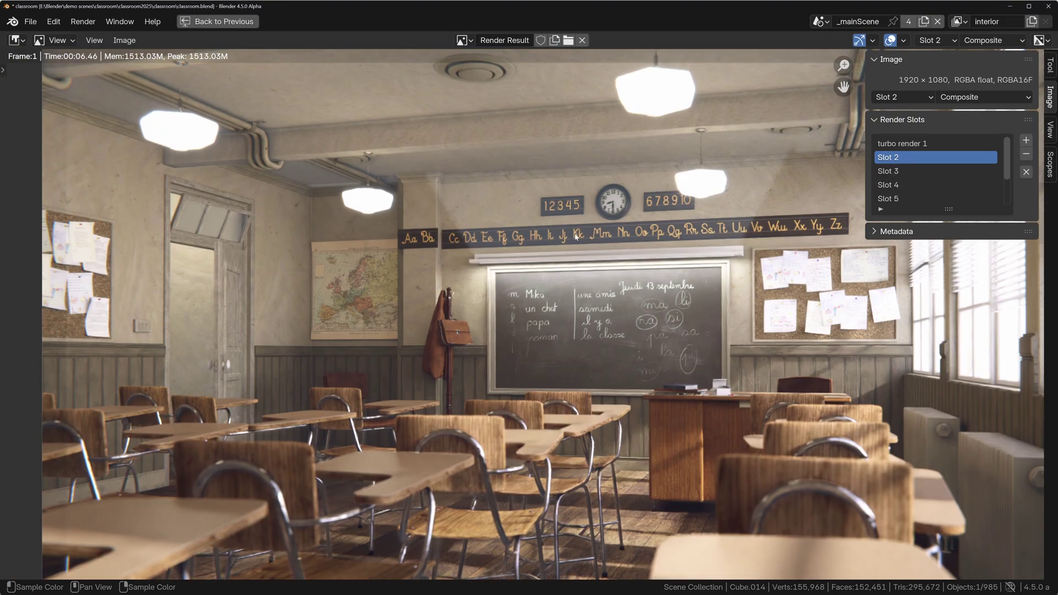
{"action": "scroll", "coordinate": [594, 209], "scroll_direction": "down", "scroll_amount": 3}
{"action": "scroll", "coordinate": [91, 222], "scroll_direction": "up", "scroll_amount": 5}
{"action": "scroll", "coordinate": [181, 270], "scroll_direction": "down", "scroll_amount": 6}
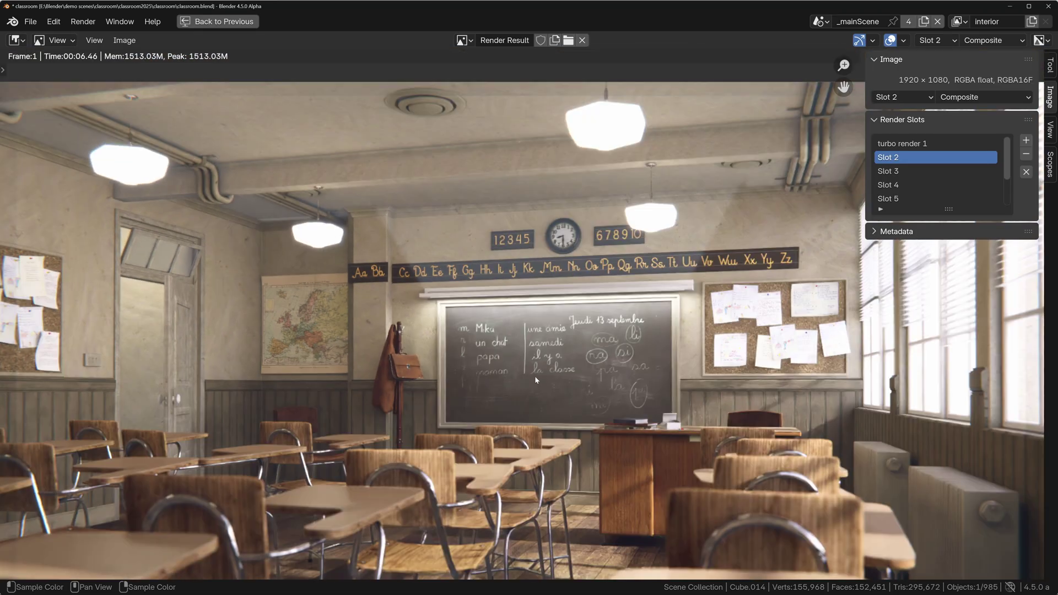
{"action": "scroll", "coordinate": [501, 333], "scroll_direction": "down", "scroll_amount": 3}
{"action": "scroll", "coordinate": [501, 329], "scroll_direction": "up", "scroll_amount": 3}
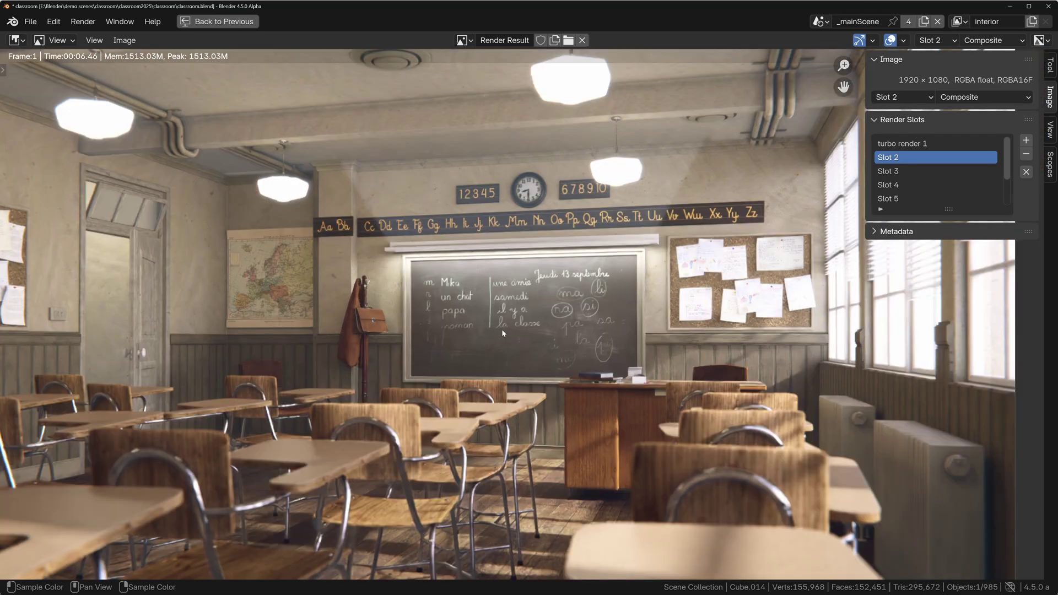
- Rename the second render slot to "turbo render 2"
{"action": "double_click", "coordinate": [888, 172]}
{"action": "double_click", "coordinate": [889, 158]}
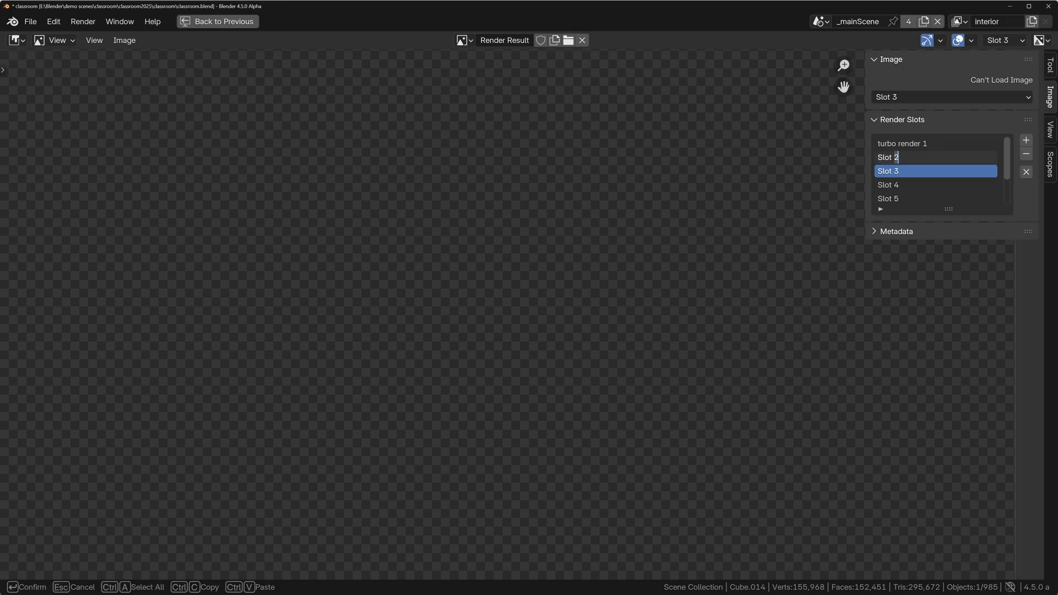
{"action": "key", "text": "ctrl+a"}
{"action": "type", "text": "turbo render 2"}
{"action": "key", "text": "Return"}
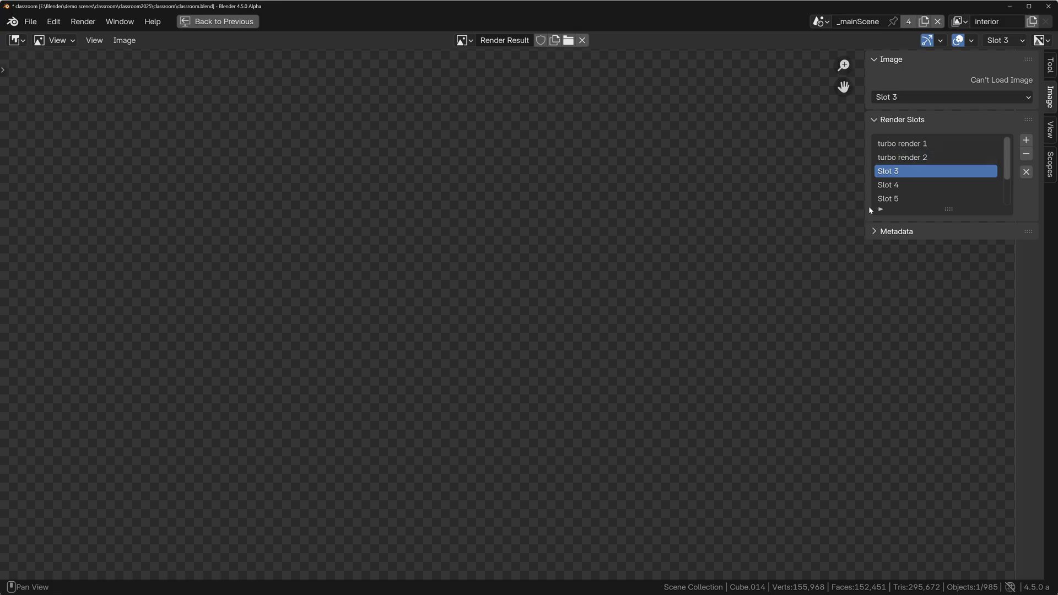
- Rename the third render slot to "without turbo render" and return to the compositing layout
{"action": "double_click", "coordinate": [888, 172]}
{"action": "type", "text": "without turb"}
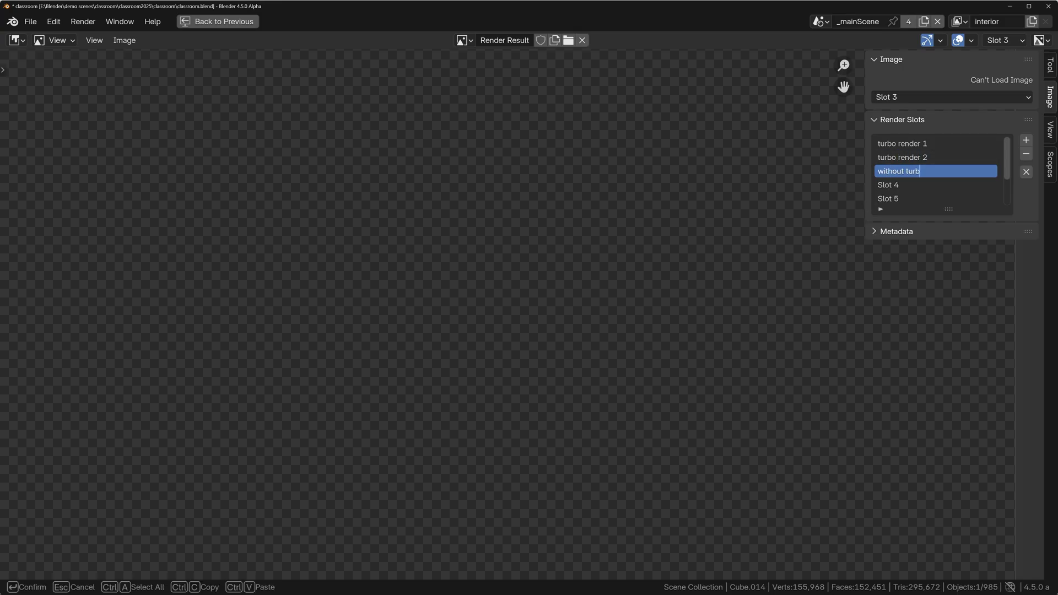
{"action": "type", "text": "o render"}
{"action": "key", "text": "Return"}
{"action": "key", "text": "ctrl+space"}
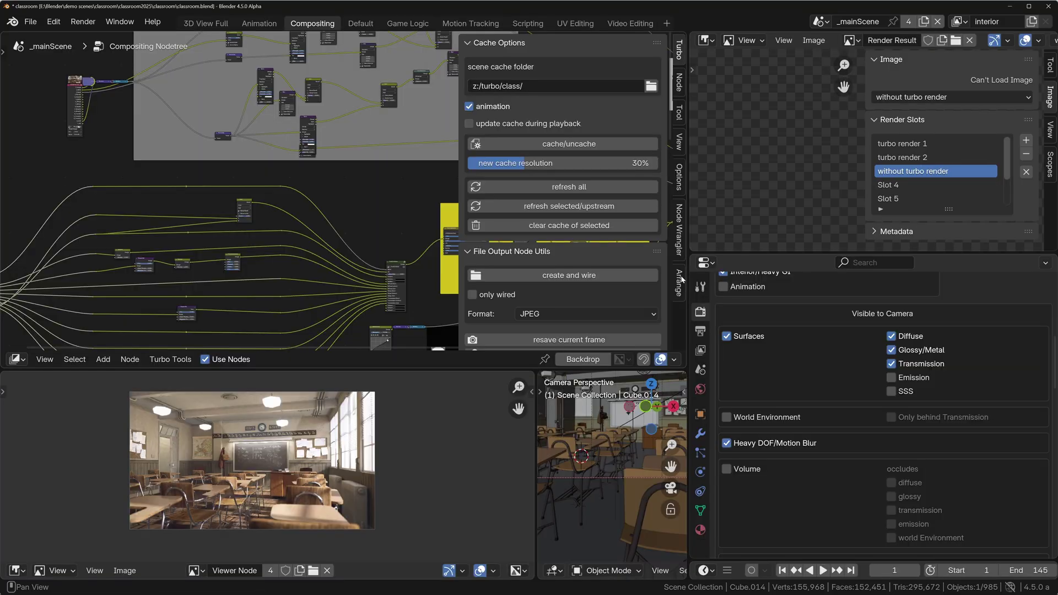
- Collapse the Turbo Render options, enable the final render's Noise Threshold and set it to 0.5
{"action": "scroll", "coordinate": [853, 334], "scroll_direction": "up", "scroll_amount": 8}
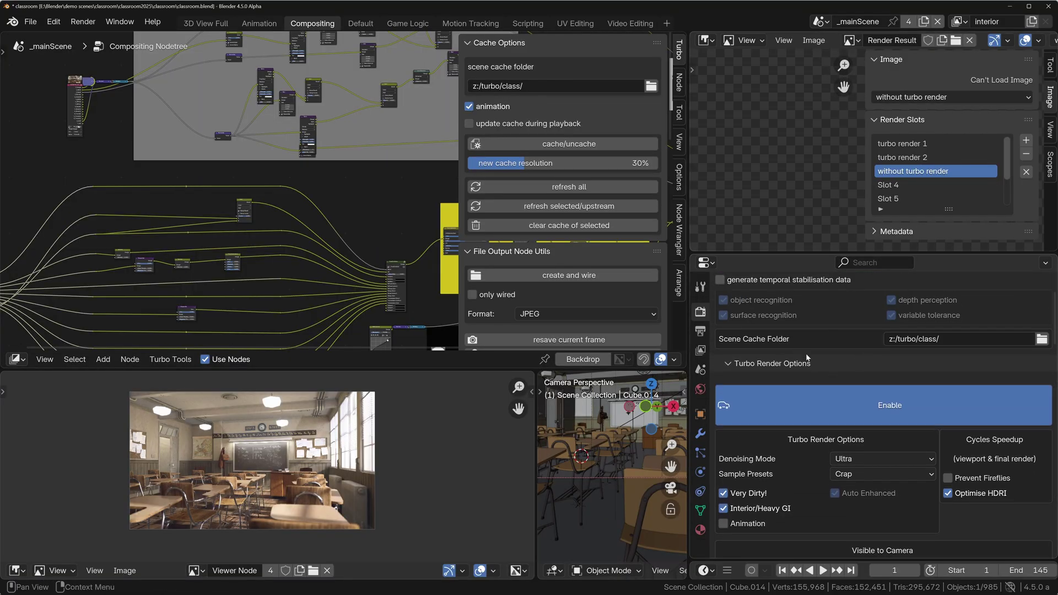
{"action": "left_click", "coordinate": [745, 365]}
{"action": "scroll", "coordinate": [788, 421], "scroll_direction": "down", "scroll_amount": 2}
{"action": "scroll", "coordinate": [787, 421], "scroll_direction": "down", "scroll_amount": 2}
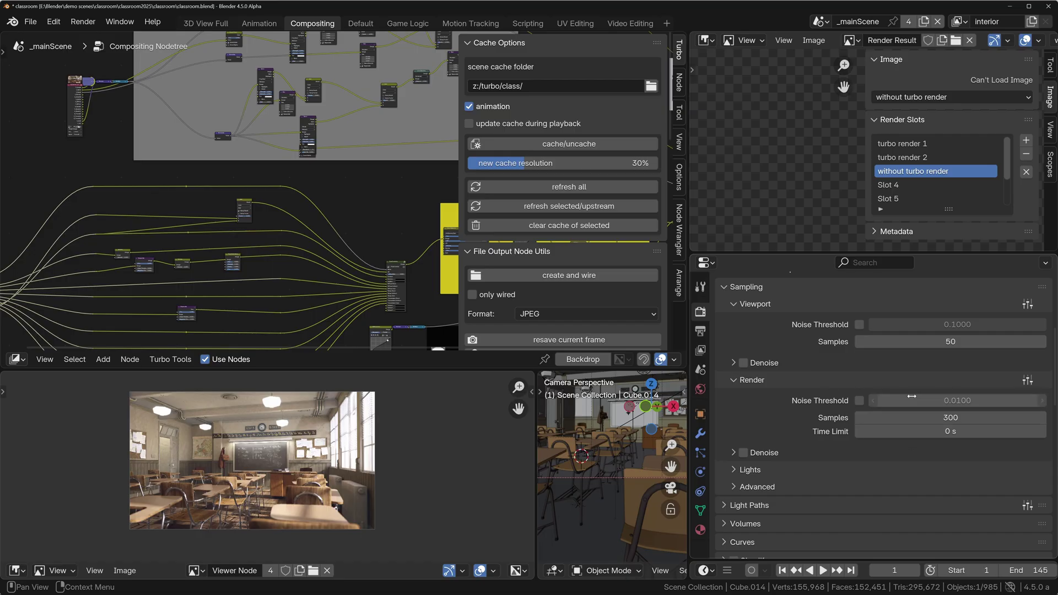
{"action": "left_click", "coordinate": [859, 400]}
{"action": "left_click", "coordinate": [960, 401]}
{"action": "type", "text": "0.5"}
{"action": "key", "text": "Return"}
- Set the final render's Max Samples to 12 and Min Samples to 8
{"action": "left_click", "coordinate": [966, 417]}
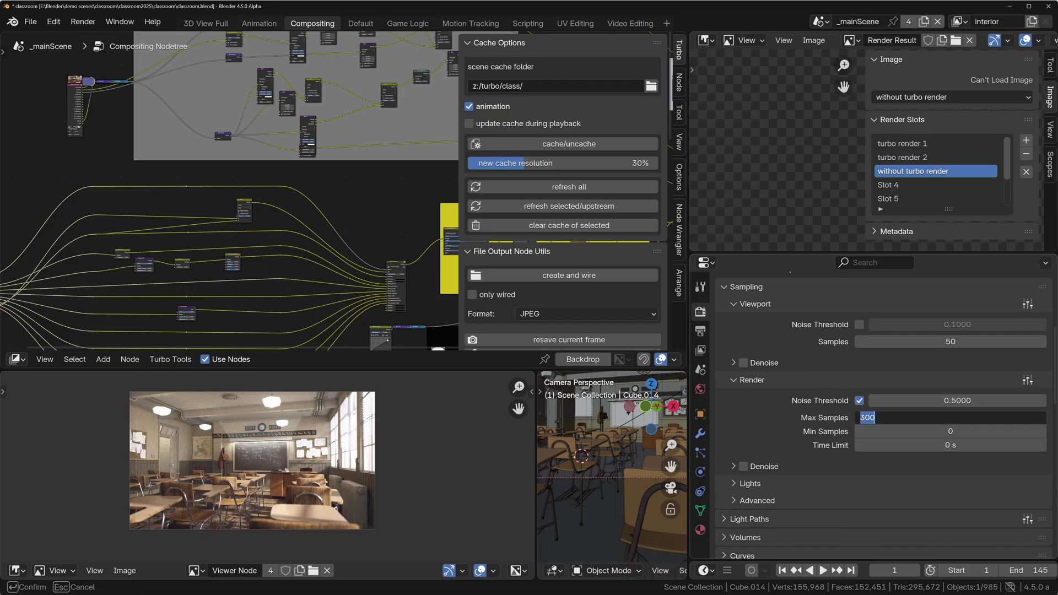
{"action": "type", "text": "12"}
{"action": "key", "text": "Return"}
{"action": "left_click", "coordinate": [954, 431]}
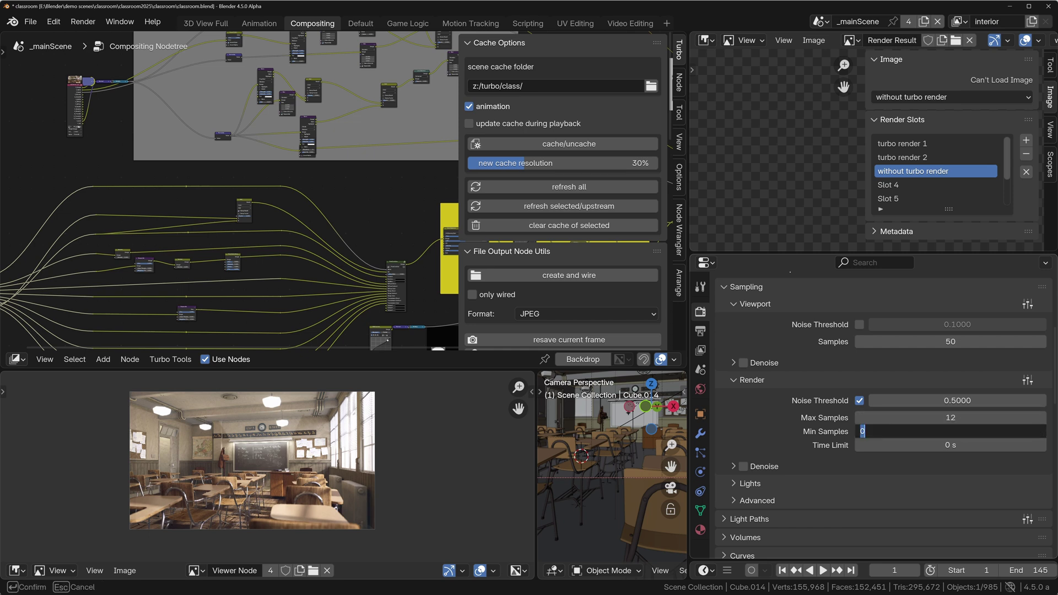
{"action": "type", "text": "8"}
{"action": "key", "text": "Return"}
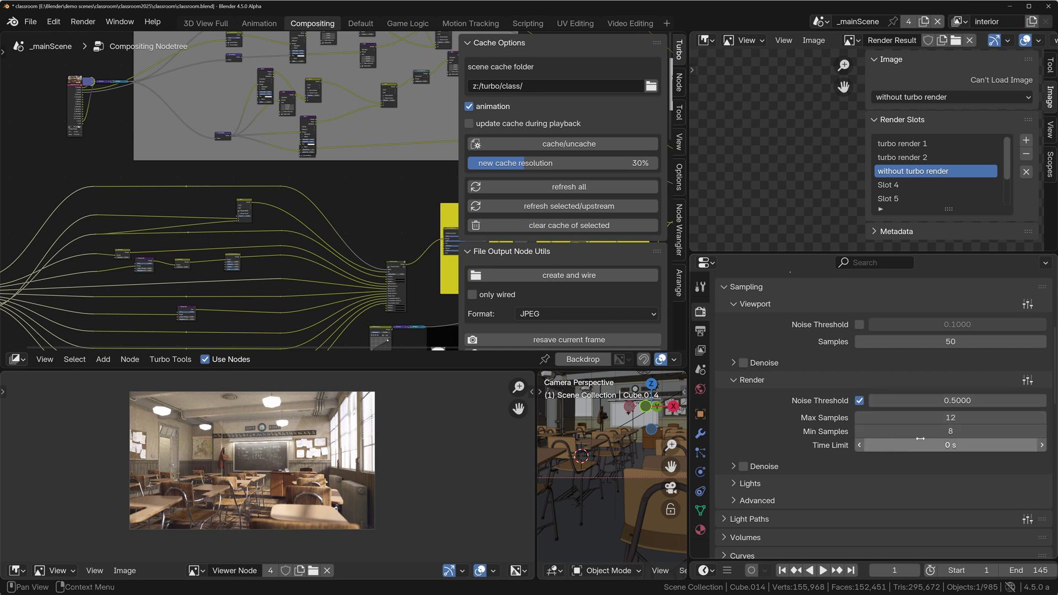
- Enable render denoising on the GPU, keeping the OpenImageDenoise denoiser and the Albedo and Normal passes
{"action": "left_click", "coordinate": [732, 467]}
{"action": "left_click", "coordinate": [743, 466]}
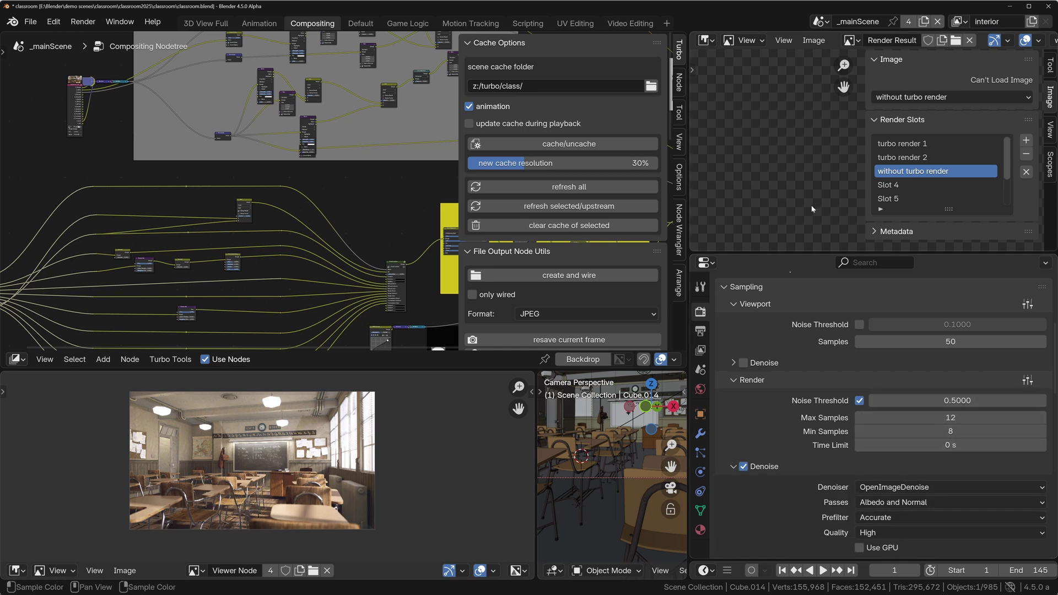
{"action": "scroll", "coordinate": [757, 442], "scroll_direction": "down", "scroll_amount": 3}
{"action": "scroll", "coordinate": [757, 442], "scroll_direction": "down", "scroll_amount": 2}
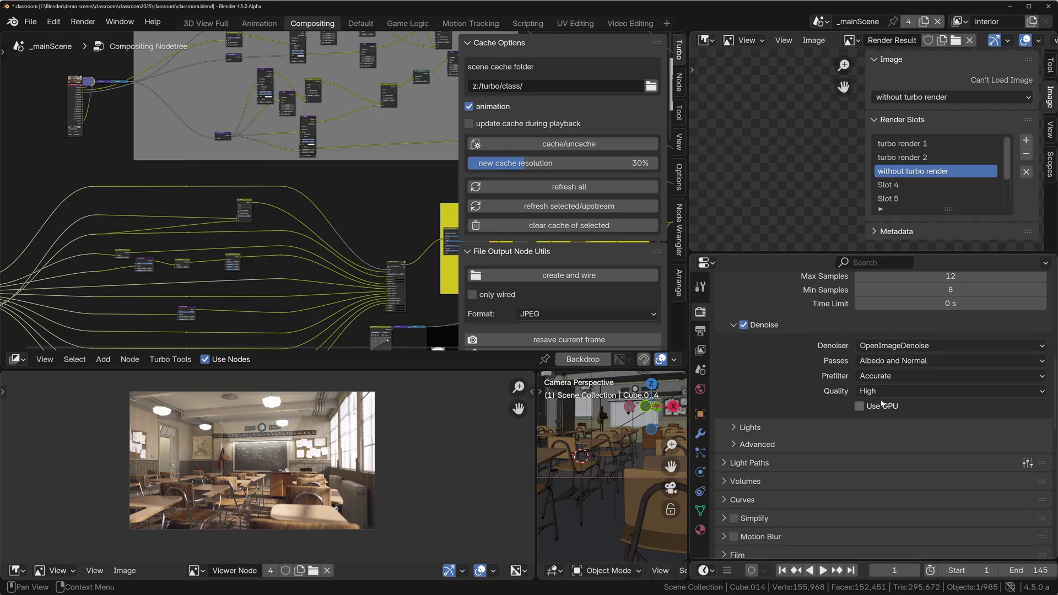
{"action": "left_click", "coordinate": [860, 406]}
{"action": "left_click", "coordinate": [885, 347]}
{"action": "left_click", "coordinate": [884, 347]}
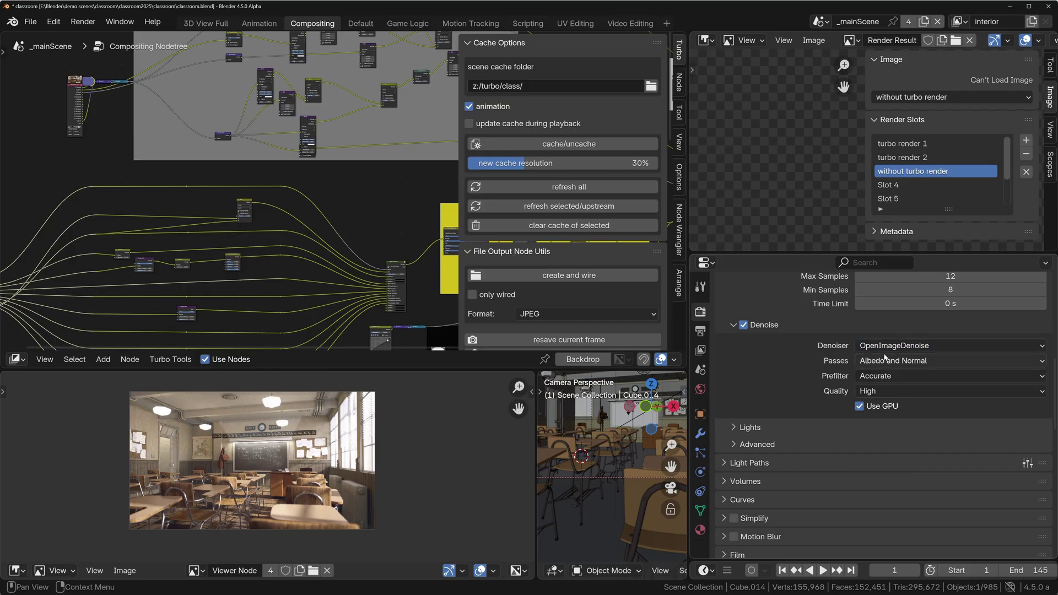
{"action": "left_click", "coordinate": [923, 361]}
{"action": "left_click", "coordinate": [923, 361]}
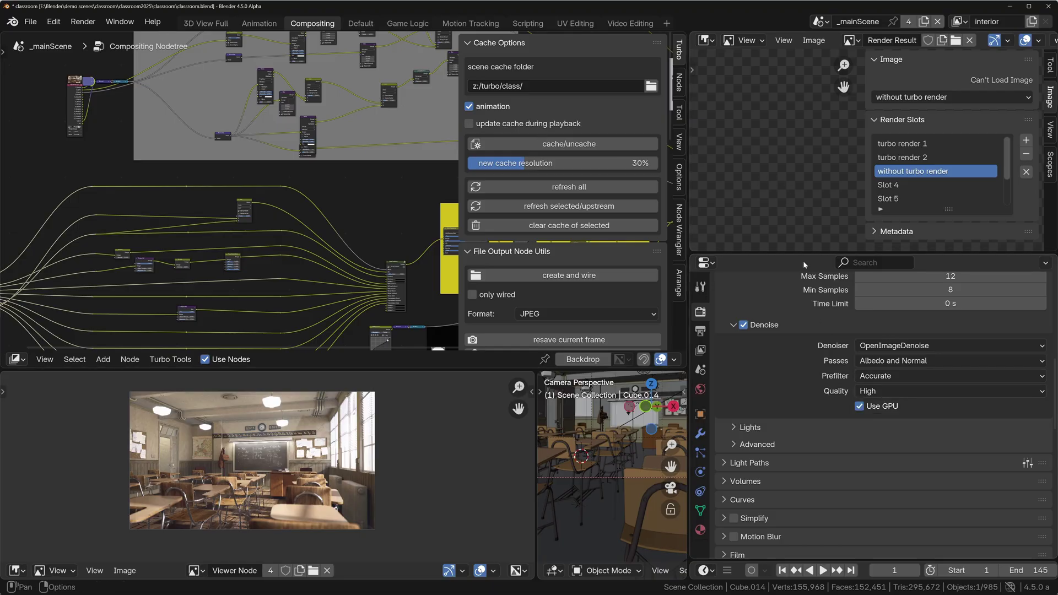
- Render the still image into the "without turbo render" slot and view the result full-screen
{"action": "left_click", "coordinate": [87, 21]}
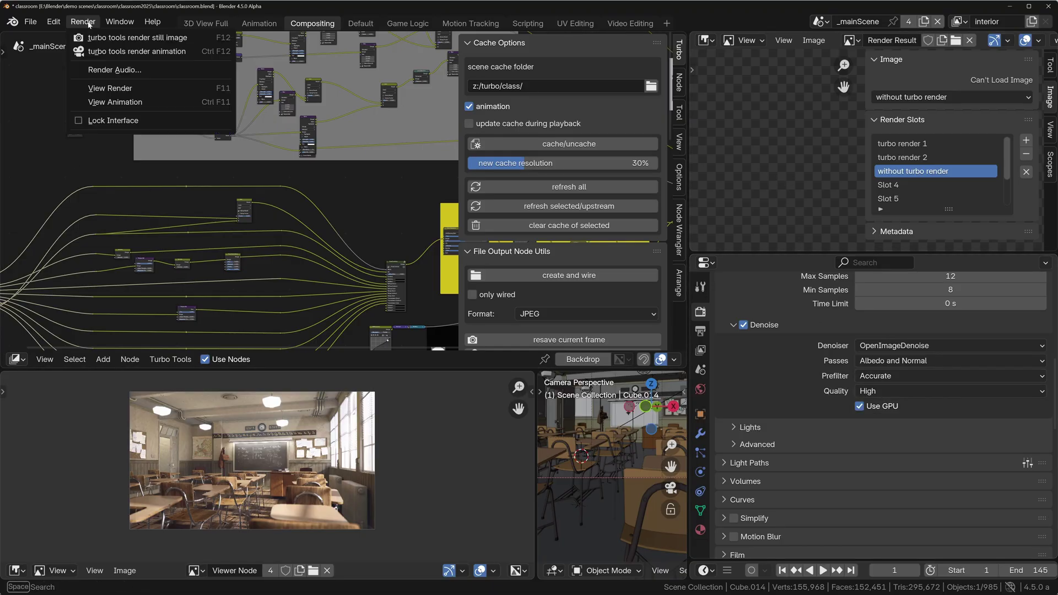
{"action": "left_click", "coordinate": [103, 35]}
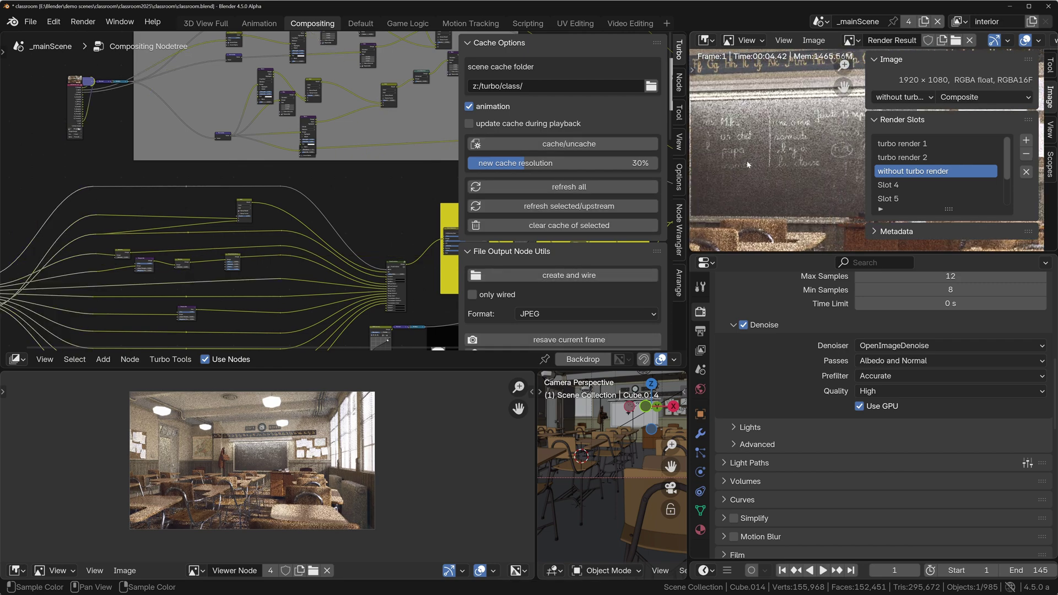
{"action": "key", "text": "ctrl+space"}
{"action": "scroll", "coordinate": [453, 335], "scroll_direction": "down", "scroll_amount": 5}
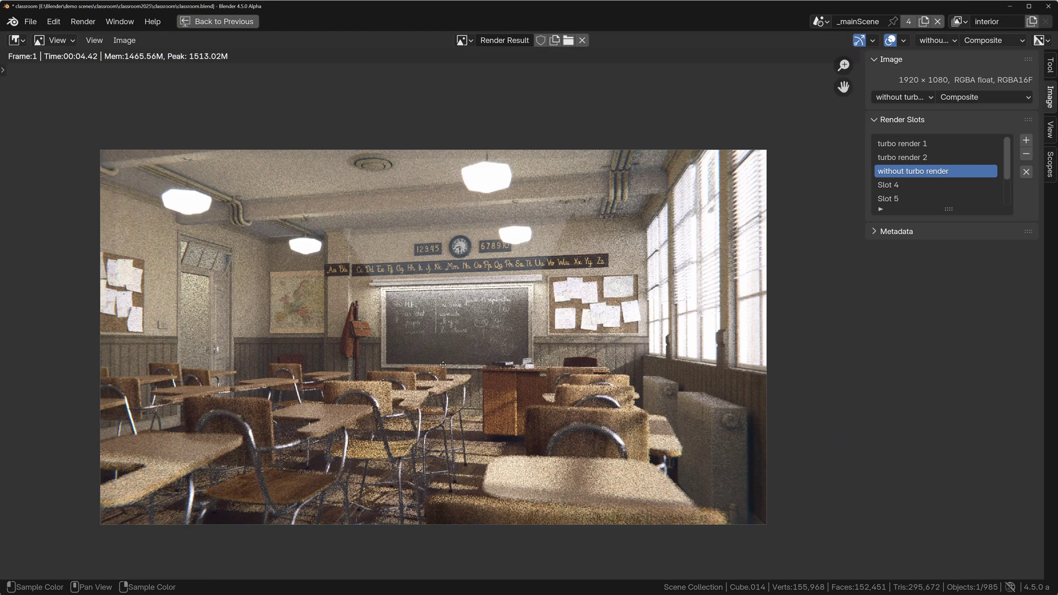
{"action": "middle_click_drag", "start_coordinate": [470, 351], "coordinate": [521, 332]}
{"action": "scroll", "coordinate": [514, 286], "scroll_direction": "up", "scroll_amount": 2}
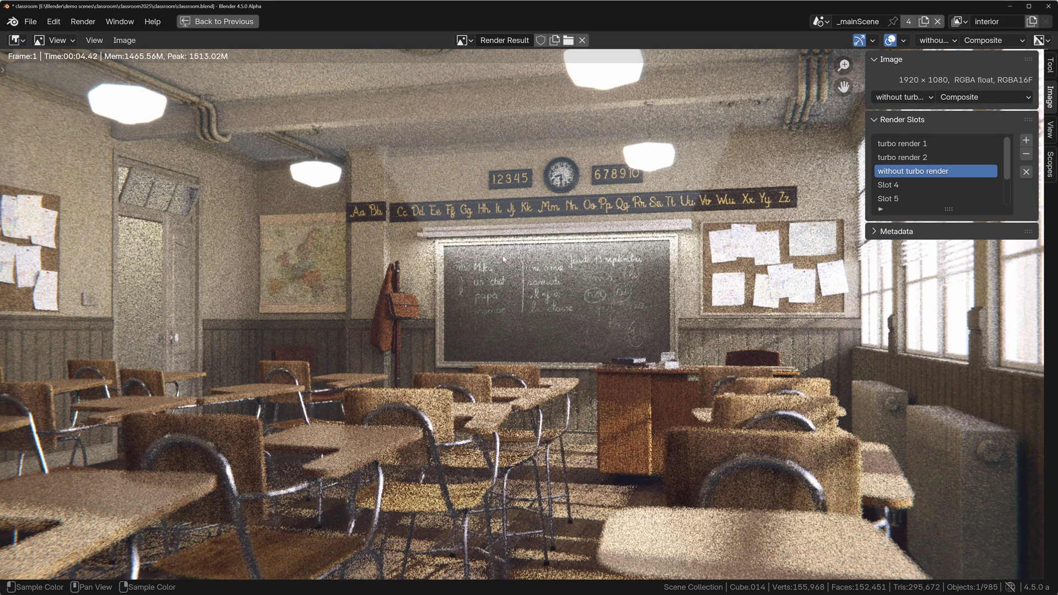
- Compare the "turbo render 2" and "without turbo render" slots full-screen, and inspect the main scene cache node's pass outputs in the compositor
{"action": "left_click", "coordinate": [906, 158]}
{"action": "middle_click_drag", "start_coordinate": [436, 317], "coordinate": [406, 287]}
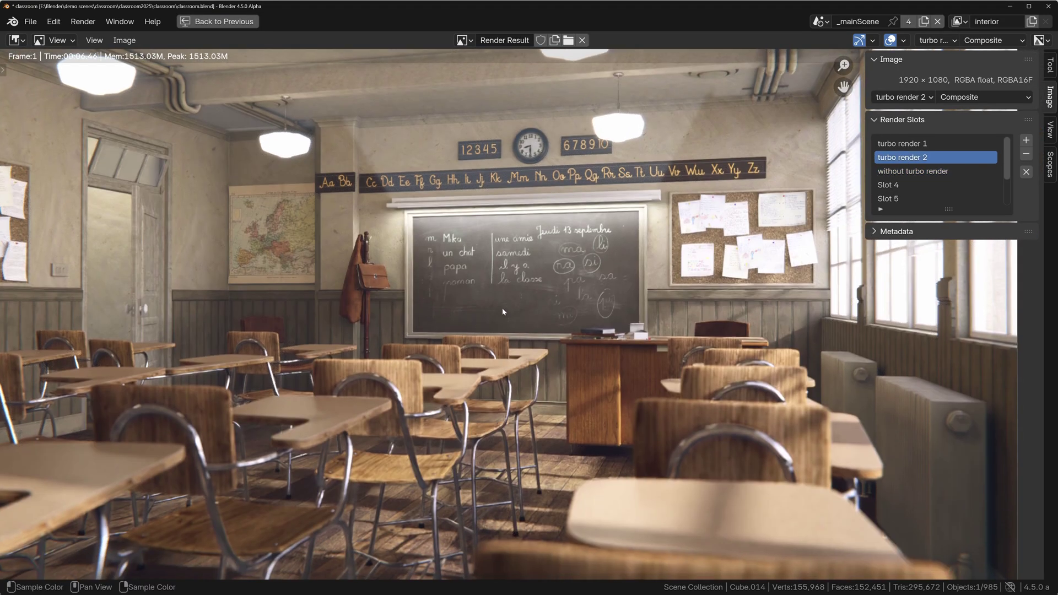
{"action": "left_click", "coordinate": [924, 171]}
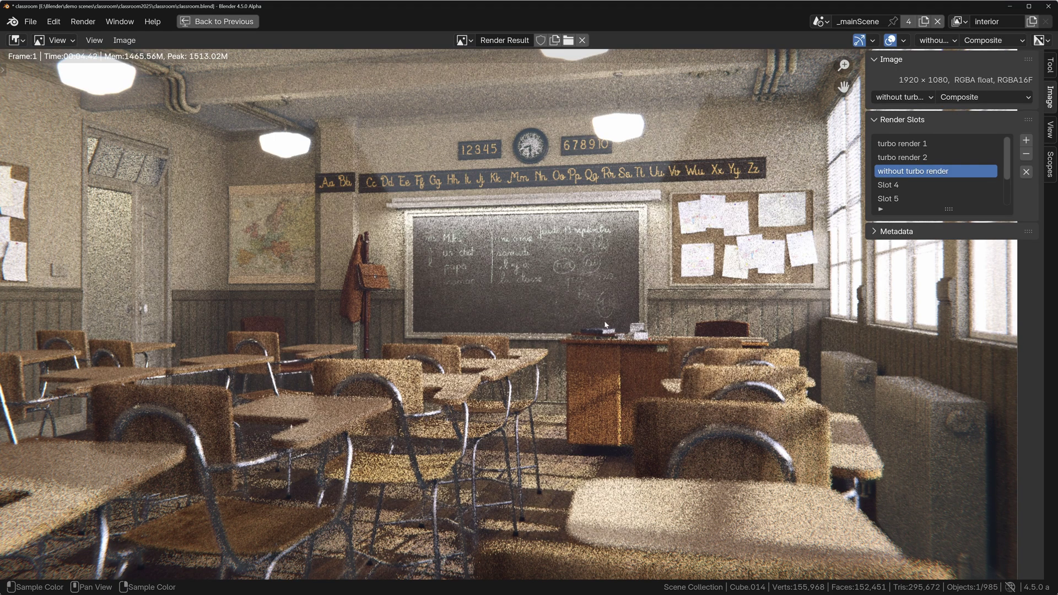
{"action": "key", "text": "Escape"}
{"action": "scroll", "coordinate": [154, 233], "scroll_direction": "up", "scroll_amount": 3}
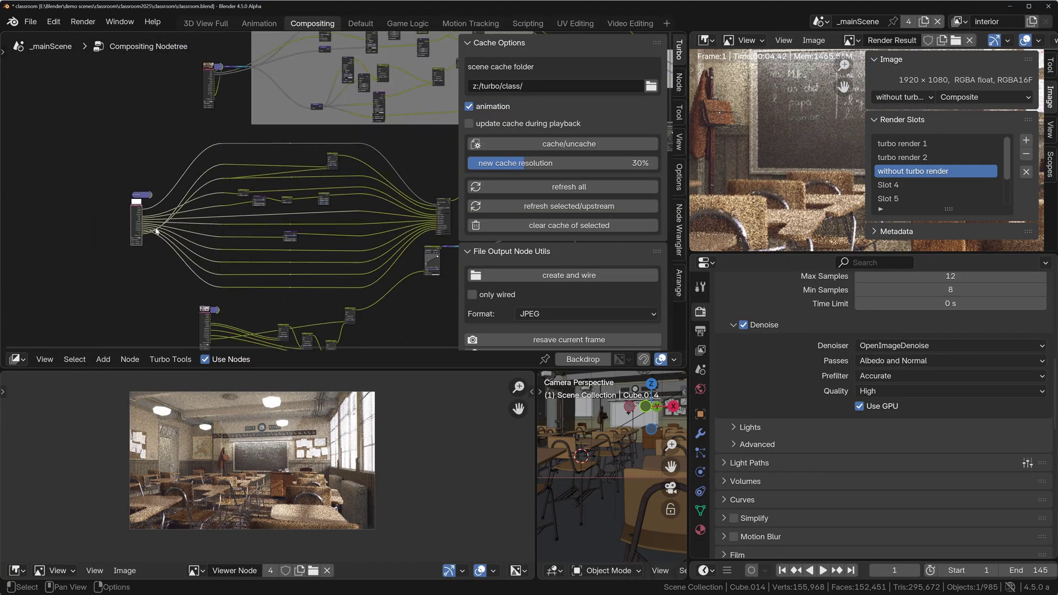
{"action": "scroll", "coordinate": [155, 233], "scroll_direction": "up", "scroll_amount": 4}
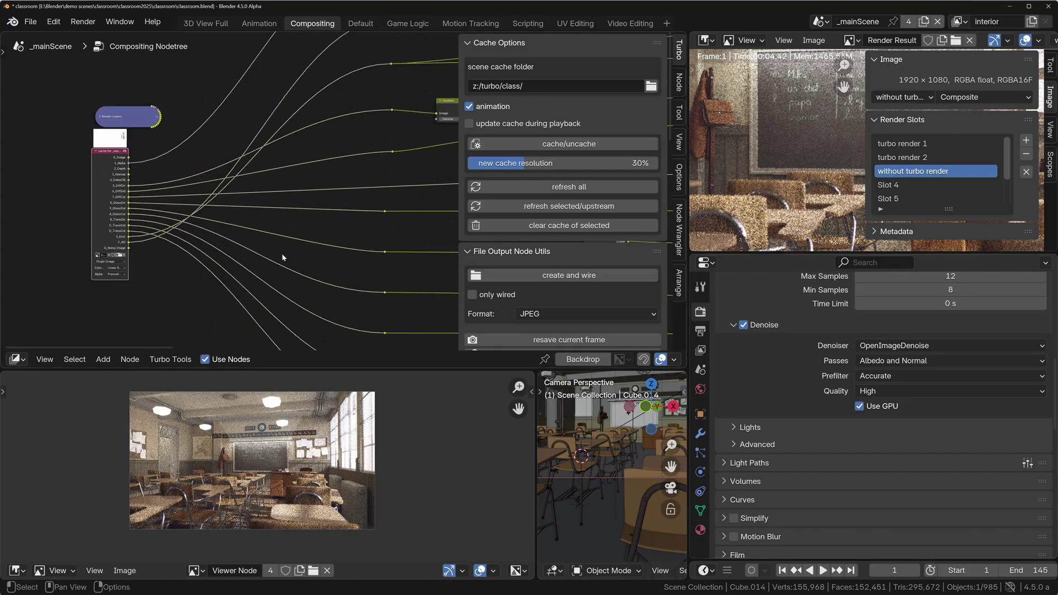
{"action": "scroll", "coordinate": [195, 138], "scroll_direction": "up", "scroll_amount": 4}
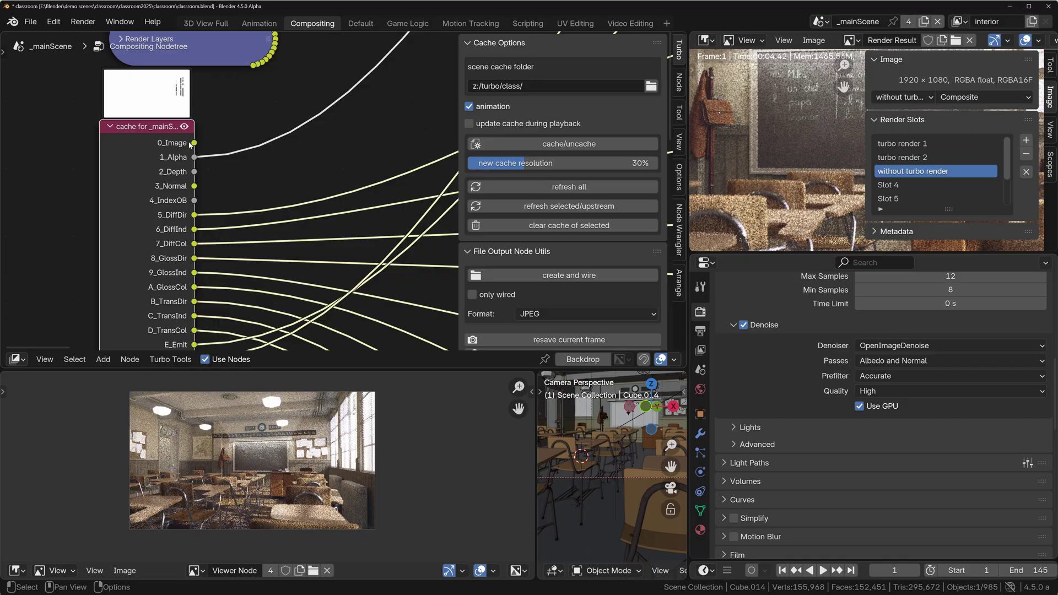
{"action": "scroll", "coordinate": [785, 144], "scroll_direction": "down", "scroll_amount": 2}
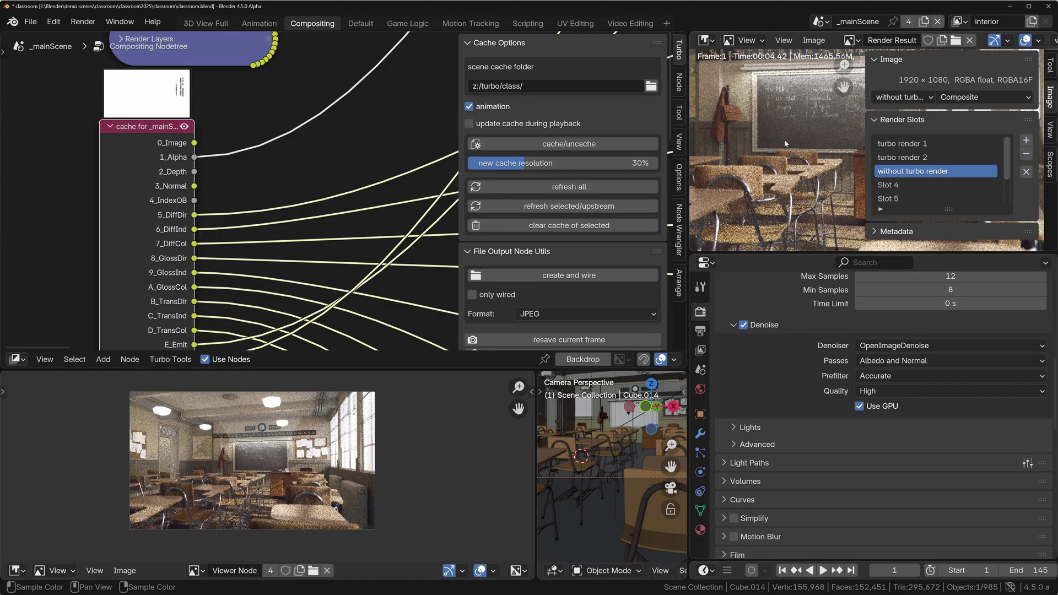
- Expand the Turbo Render Options in the scene's render properties and examine them alongside the main scene cache node's pass outputs
{"action": "scroll", "coordinate": [881, 413], "scroll_direction": "up", "scroll_amount": 10}
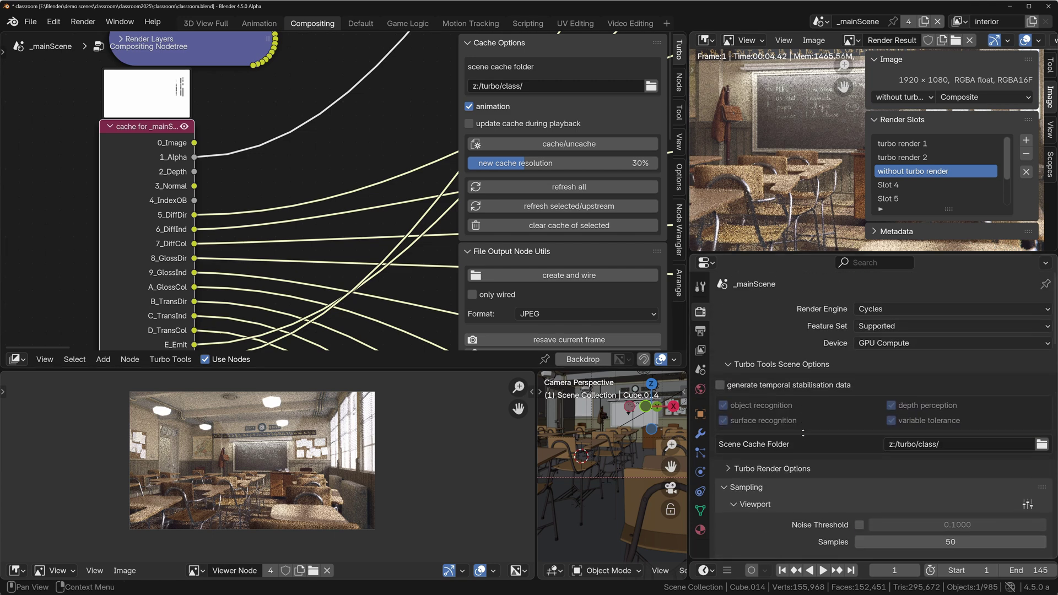
{"action": "left_click", "coordinate": [760, 468]}
{"action": "scroll", "coordinate": [771, 386], "scroll_direction": "down", "scroll_amount": 5}
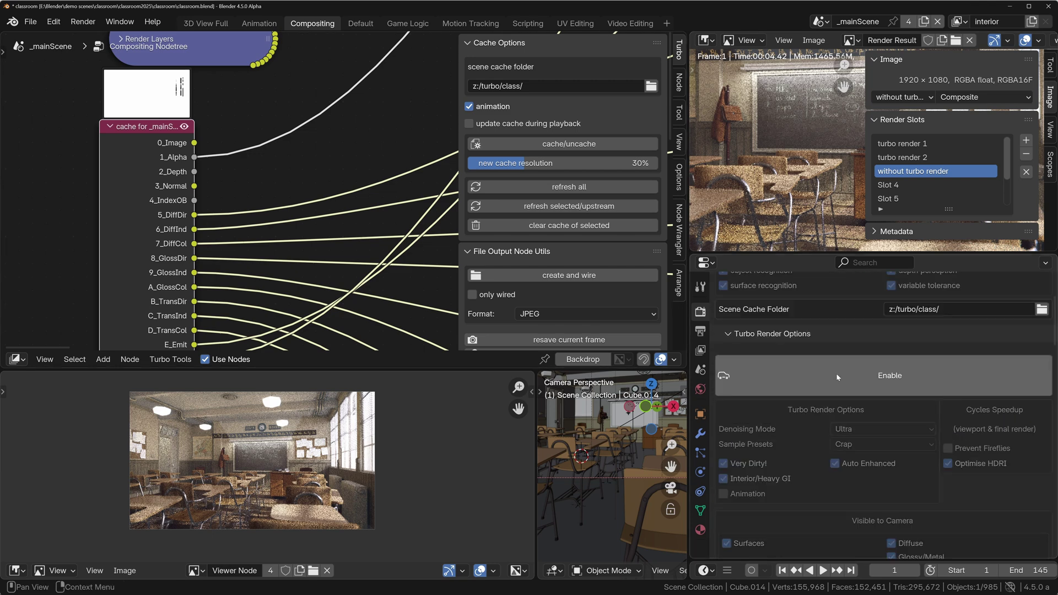
{"action": "left_click", "coordinate": [872, 428]}
{"action": "left_click", "coordinate": [873, 424]}
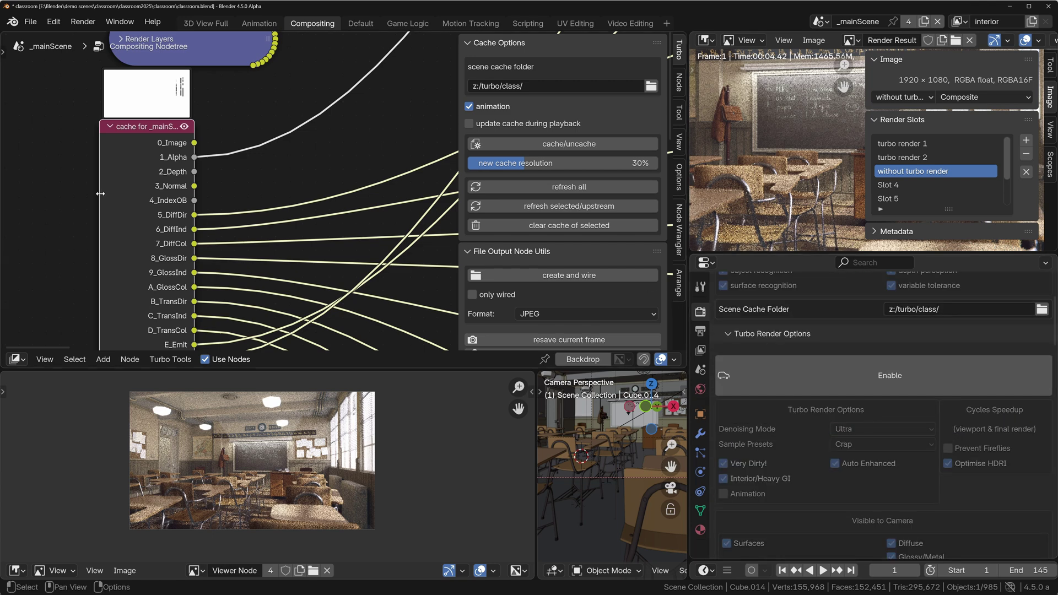
{"action": "scroll", "coordinate": [212, 114], "scroll_direction": "up", "scroll_amount": 3}
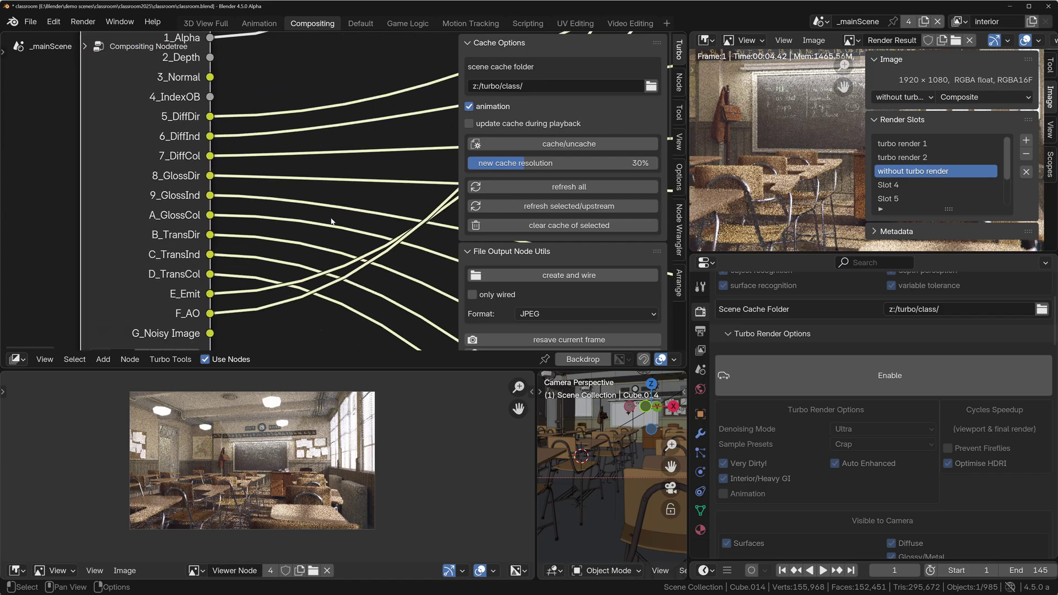
- Display the "turbo render 2" slot and view the whole rendered image full-screen
{"action": "left_click", "coordinate": [919, 158]}
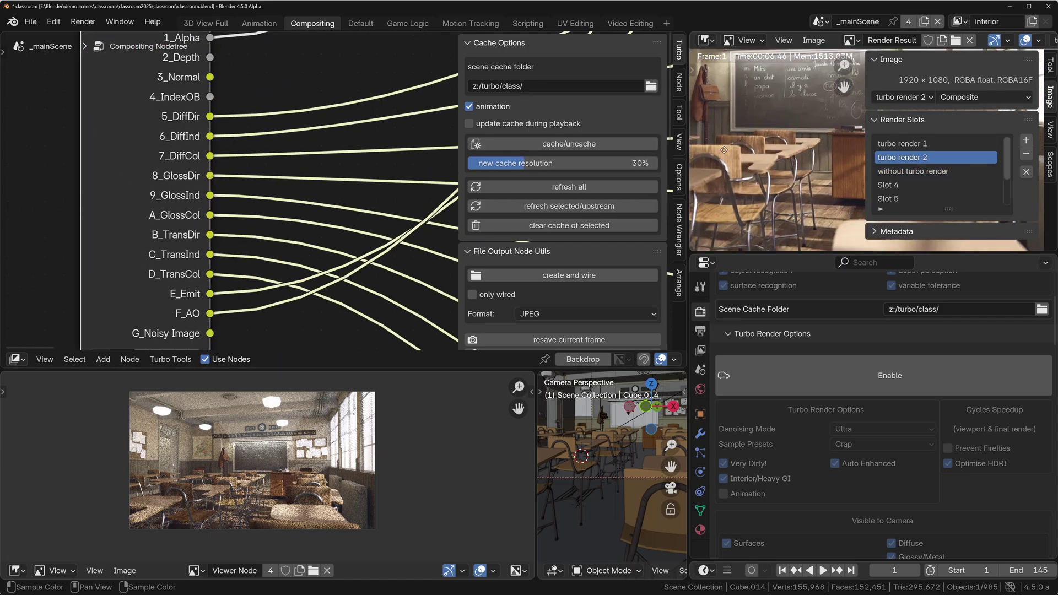
{"action": "key", "text": "ctrl+space"}
{"action": "middle_click_drag", "start_coordinate": [306, 222], "coordinate": [359, 243]}
{"action": "scroll", "coordinate": [446, 260], "scroll_direction": "up", "scroll_amount": 1}
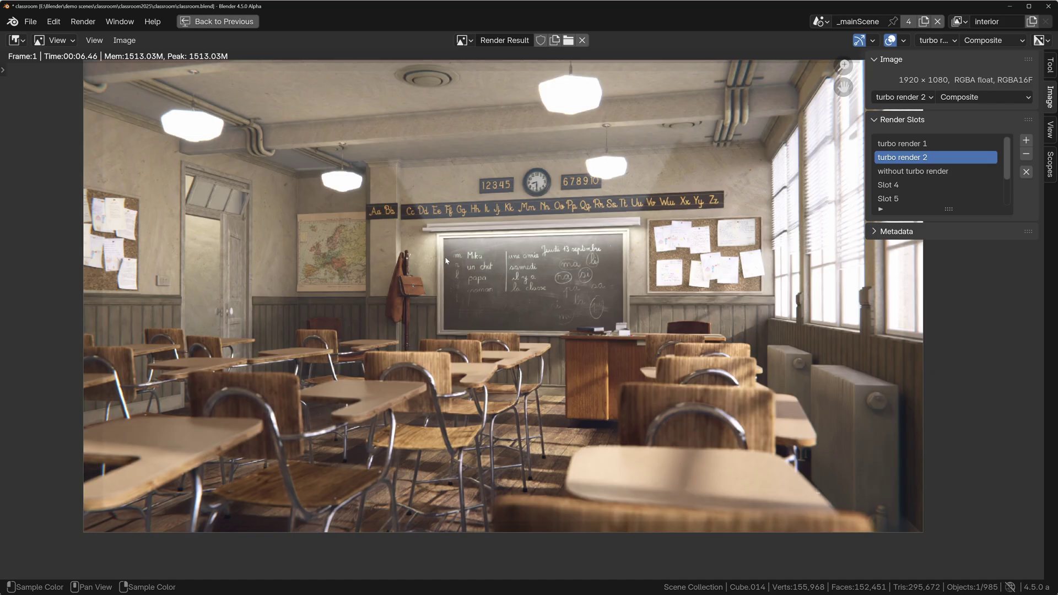
- Compare the "without turbo render" slot repeatedly with "turbo render 2", finish on "turbo render 2" and return to the compositing layout
{"action": "left_click", "coordinate": [903, 171]}
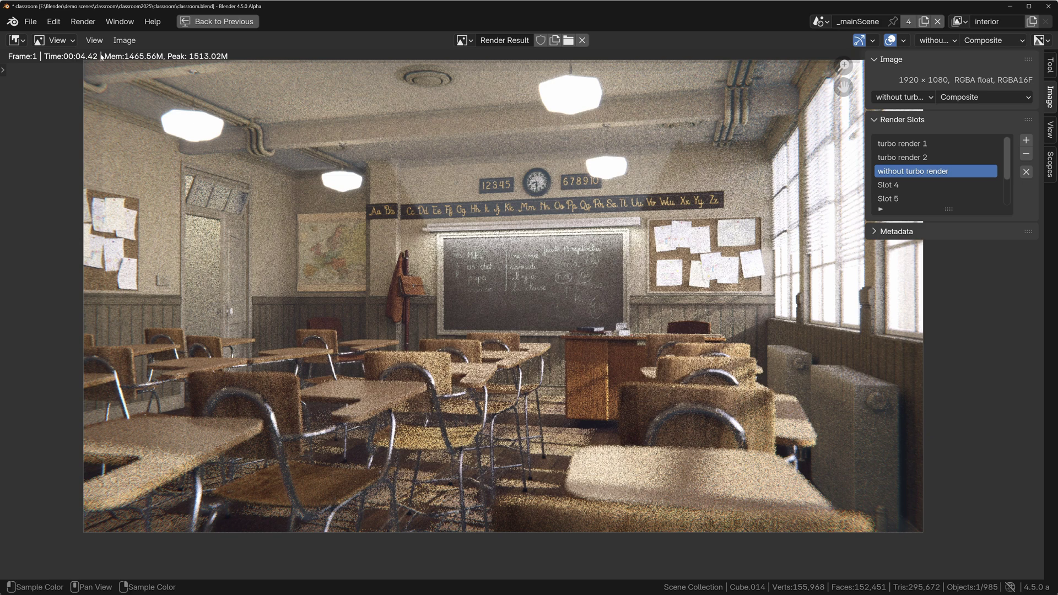
{"action": "middle_click_drag", "start_coordinate": [515, 278], "coordinate": [527, 297]}
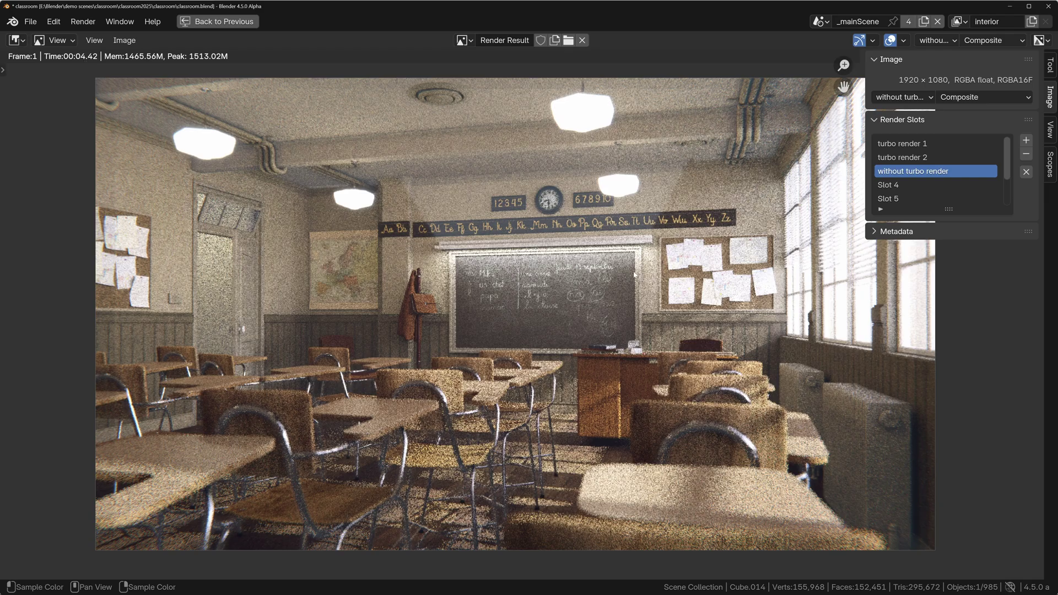
{"action": "middle_click_drag", "start_coordinate": [551, 331], "coordinate": [539, 328]}
{"action": "left_click", "coordinate": [908, 157]}
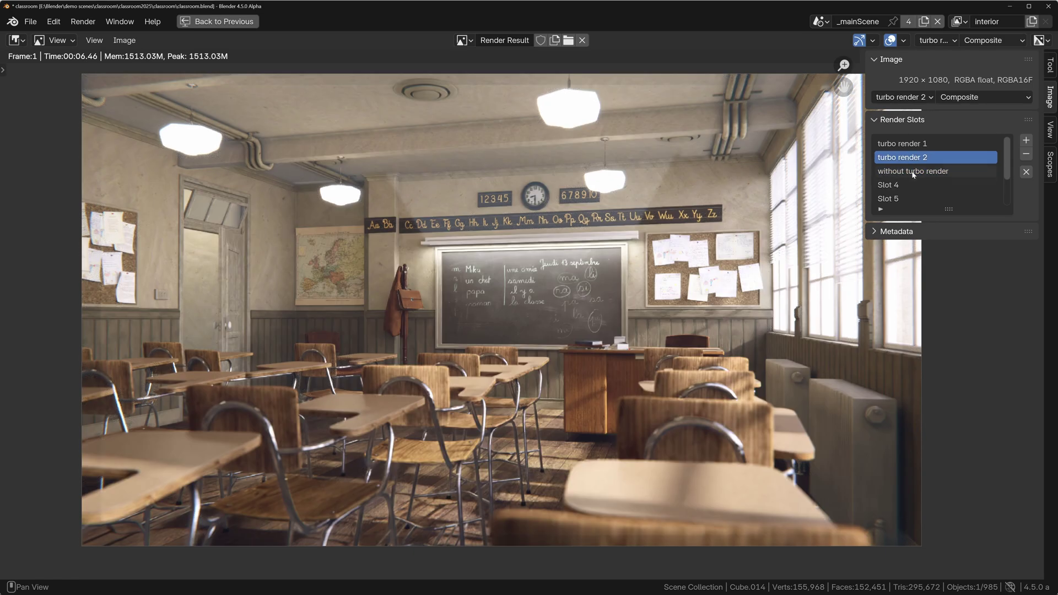
{"action": "left_click", "coordinate": [913, 171]}
{"action": "left_click", "coordinate": [909, 160]}
{"action": "left_click", "coordinate": [913, 172]}
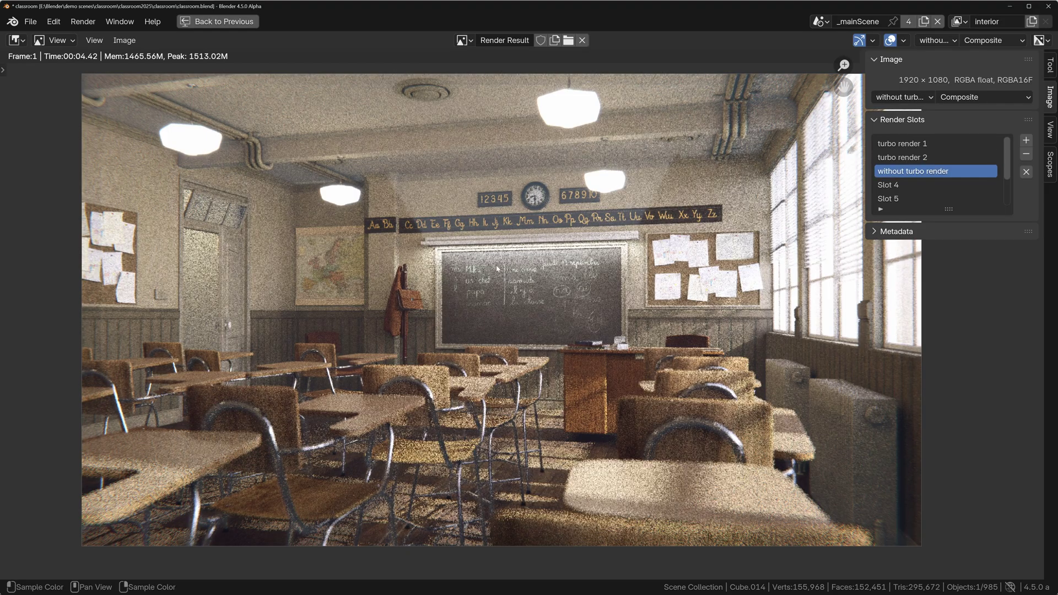
{"action": "left_click", "coordinate": [896, 159]}
{"action": "key", "text": "Escape"}
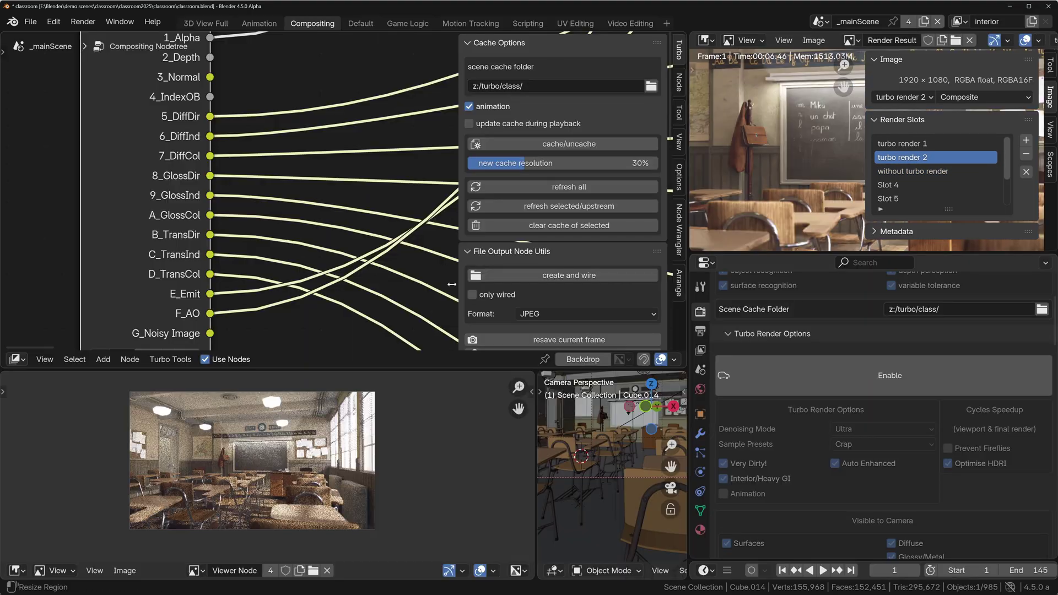
- Fit the entire compositing node tree in view to examine its overall structure
{"action": "scroll", "coordinate": [132, 249], "scroll_direction": "down", "scroll_amount": 8}
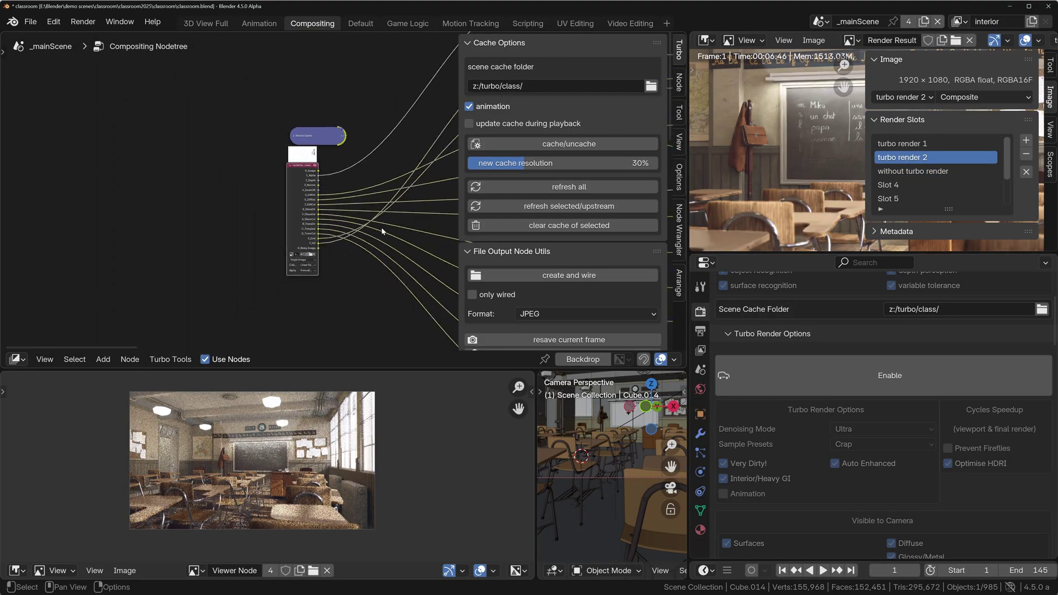
{"action": "scroll", "coordinate": [133, 249], "scroll_direction": "down", "scroll_amount": 6}
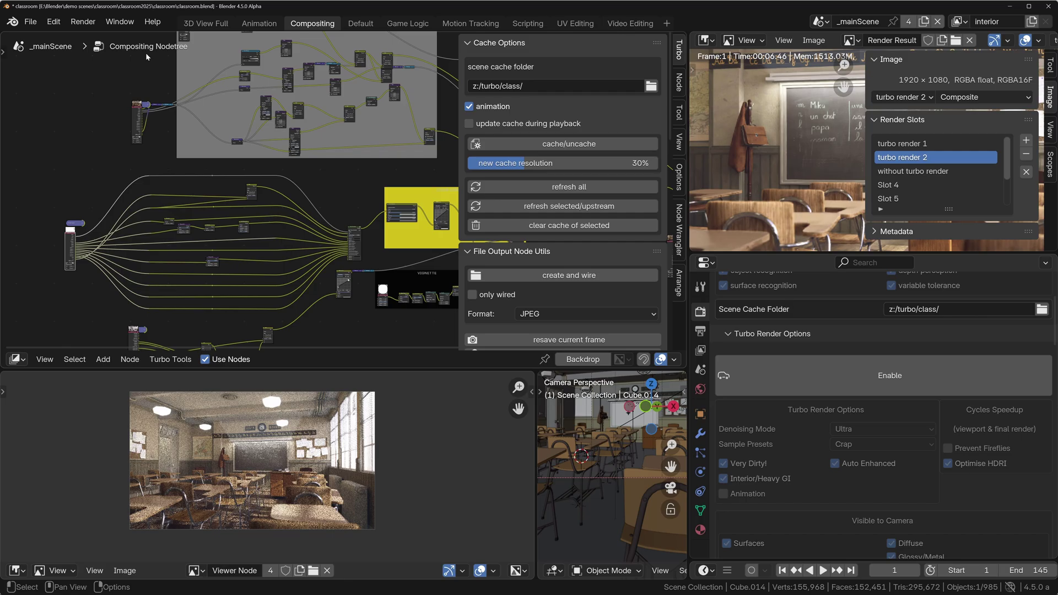
{"action": "key", "text": "Home"}
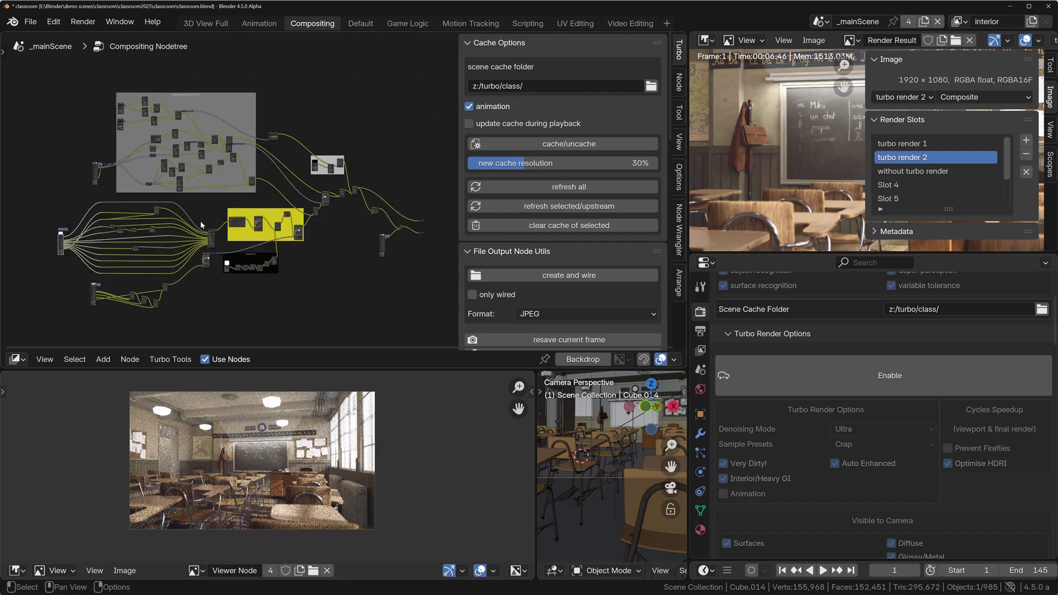